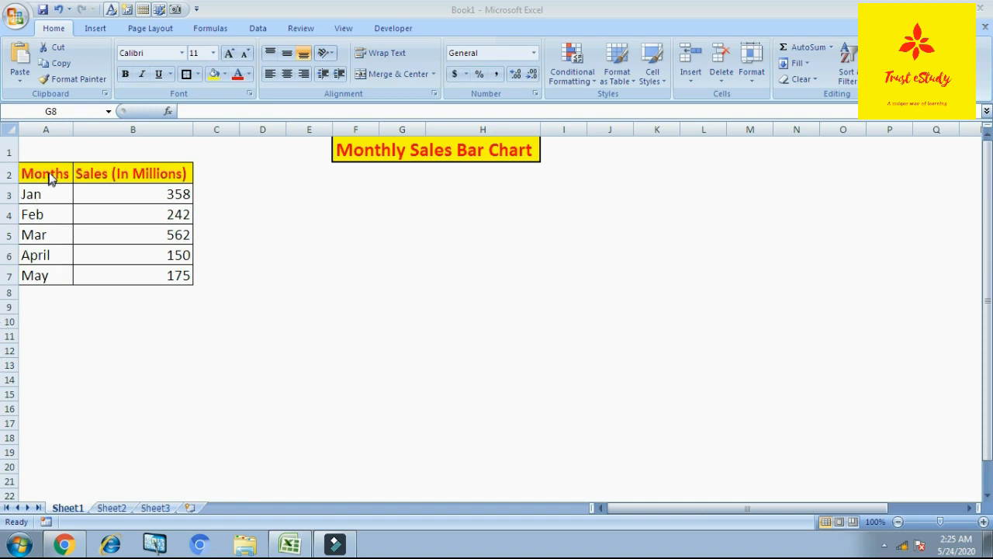
- Insert a 2-D clustered bar chart from the Months and Sales table in A2:B7
drag(35, 172, 124, 276)
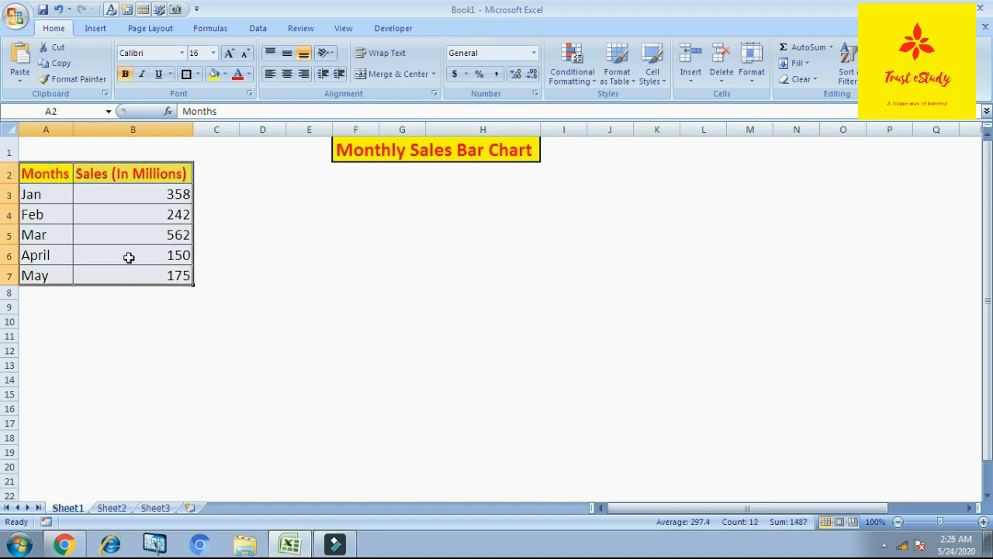
click(103, 29)
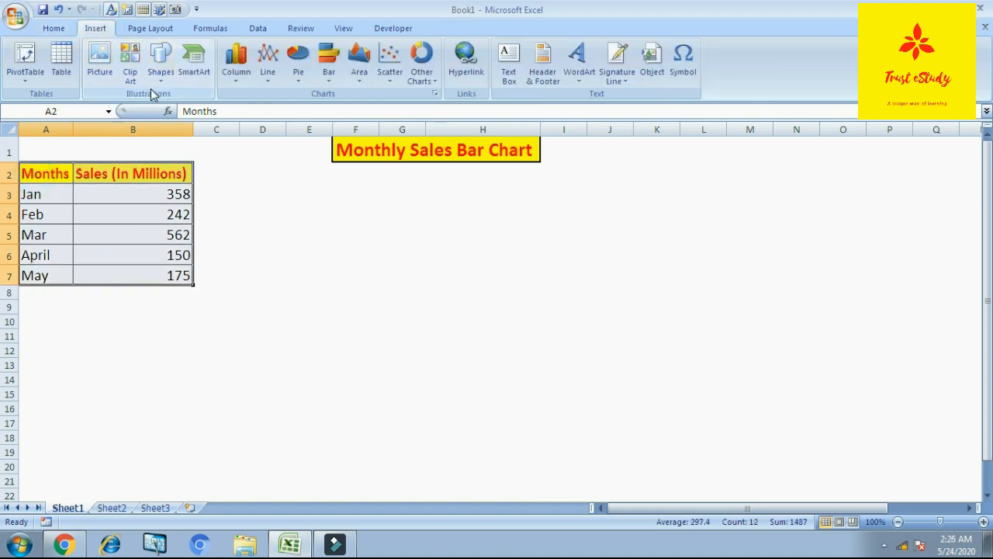
click(334, 81)
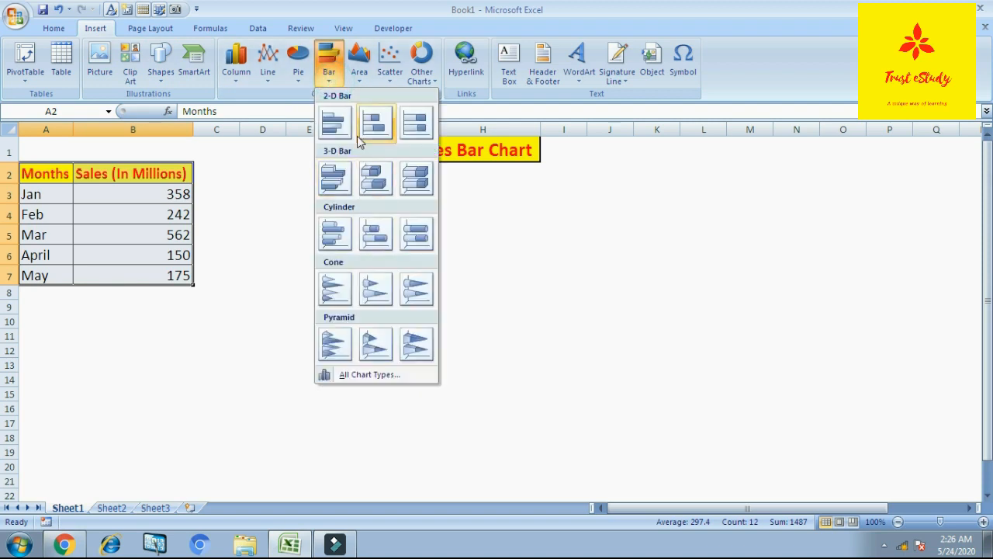
click(329, 124)
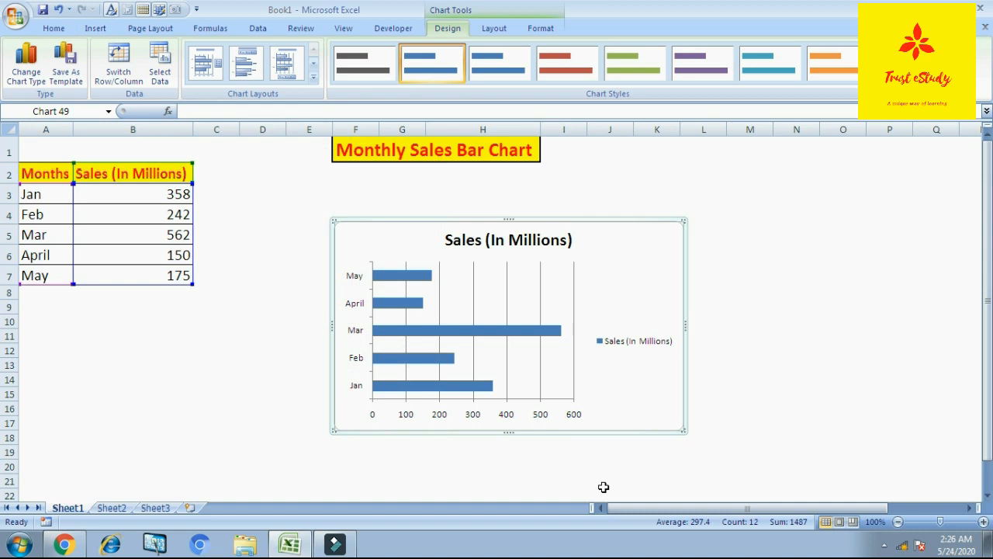
- Delete the Sales (In Millions) legend from the bar chart
click(528, 289)
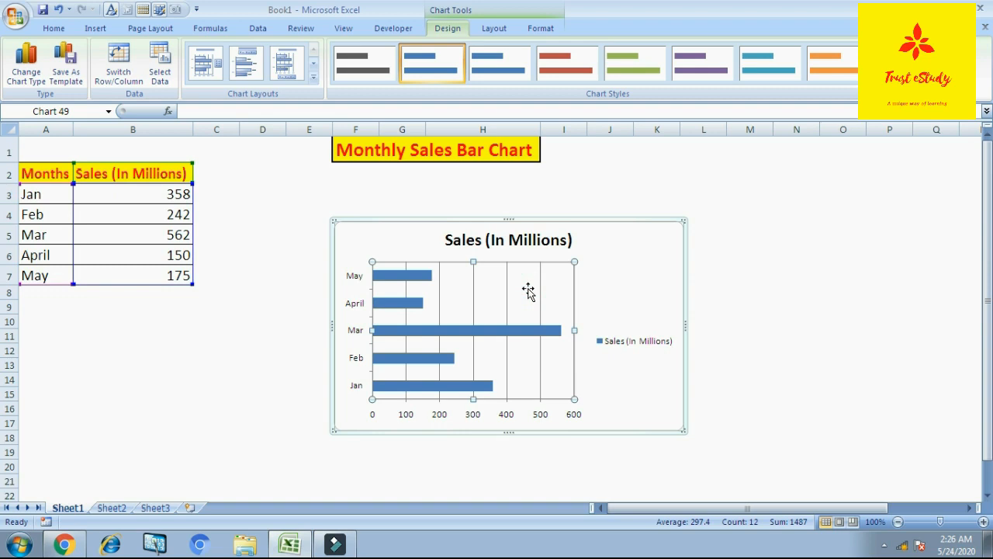
click(589, 296)
click(641, 348)
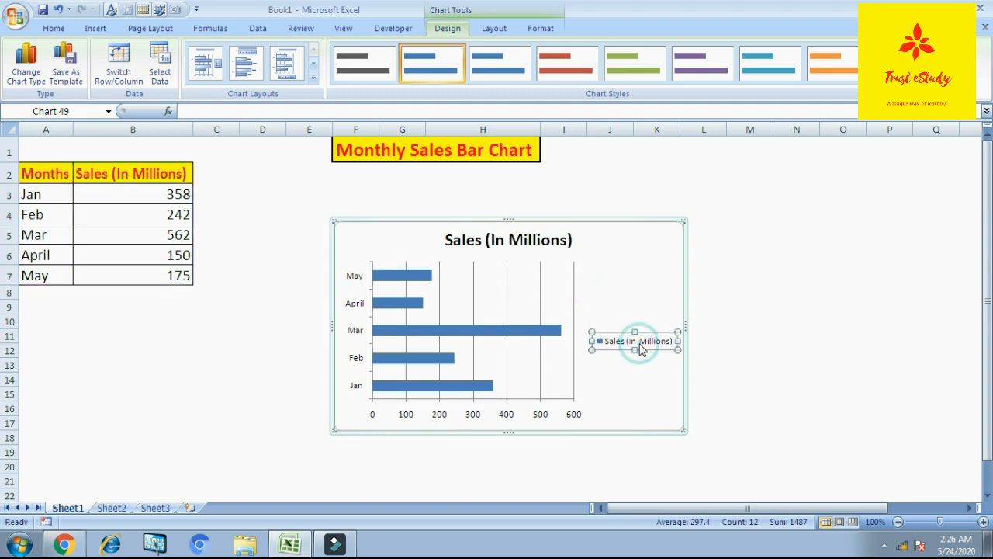
key(Delete)
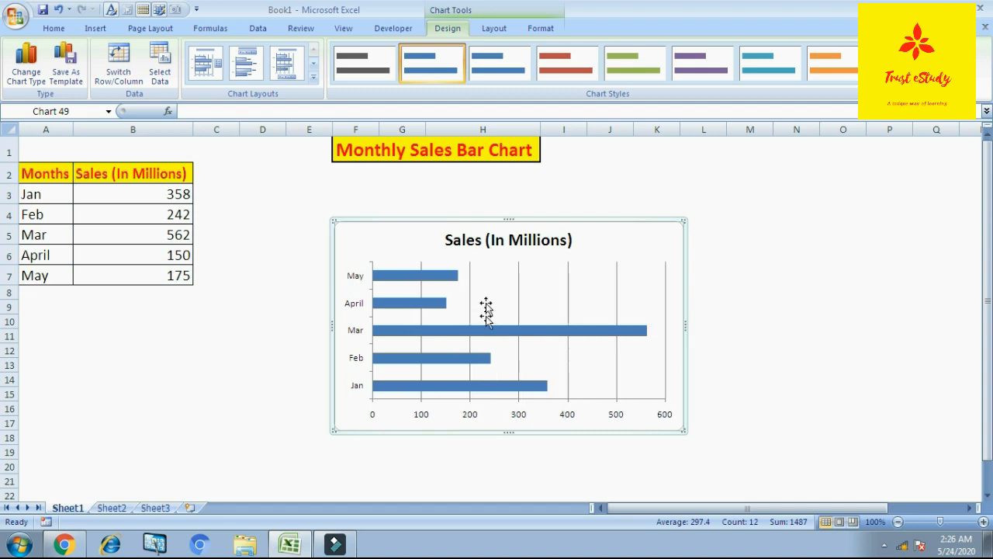
- Remove the primary vertical gridlines from the bar chart
click(567, 276)
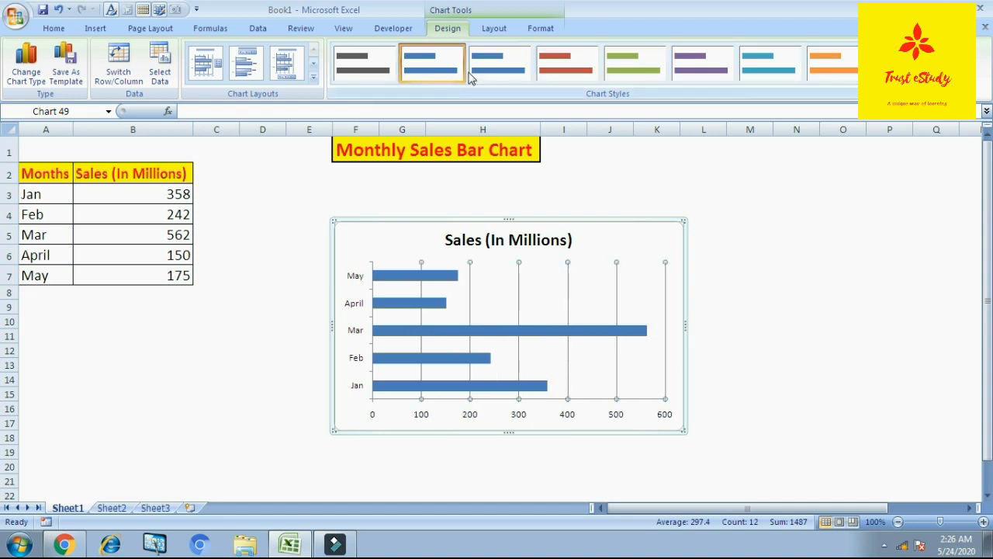
click(496, 30)
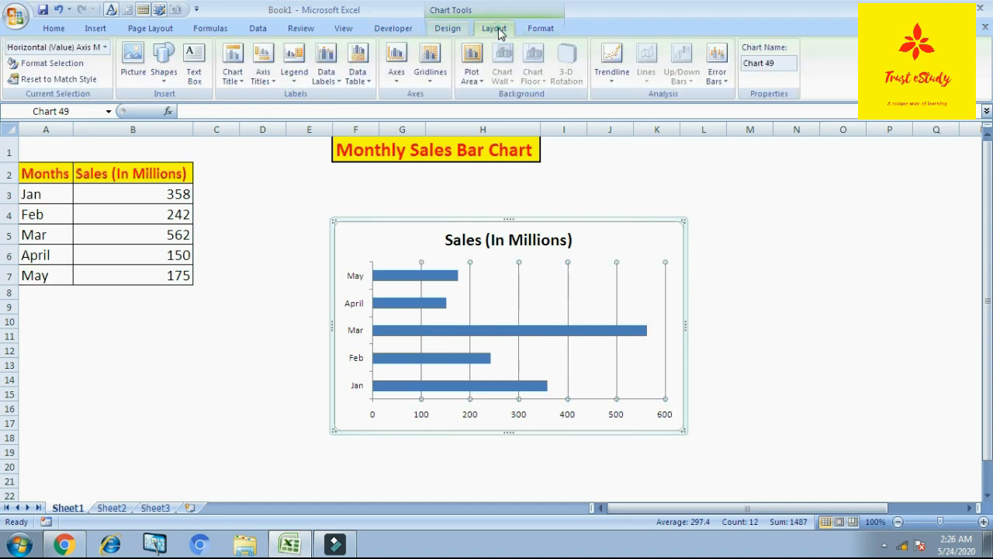
click(430, 62)
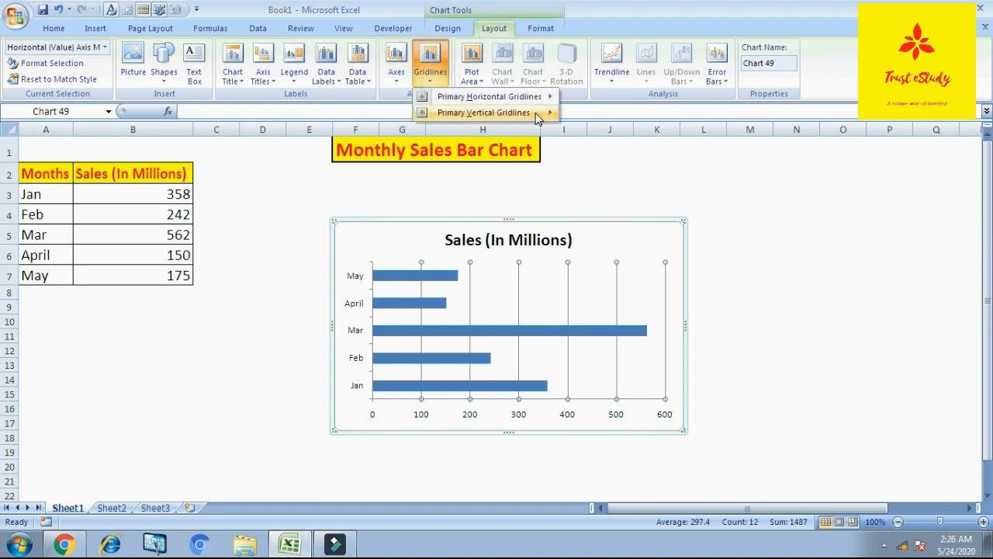
mouse_move(539, 117)
click(632, 120)
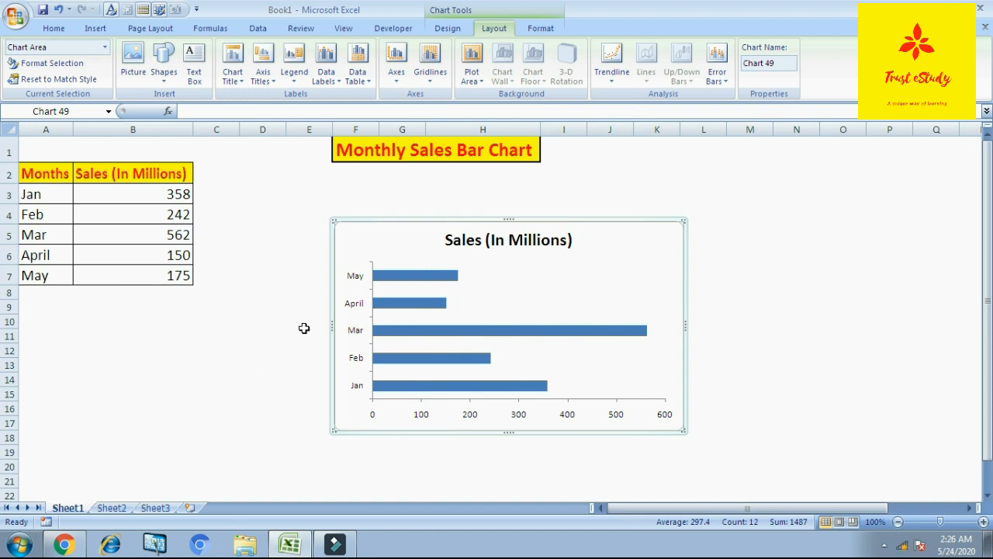
- Set the chart's vertical month axis to show its categories in reverse order
click(354, 311)
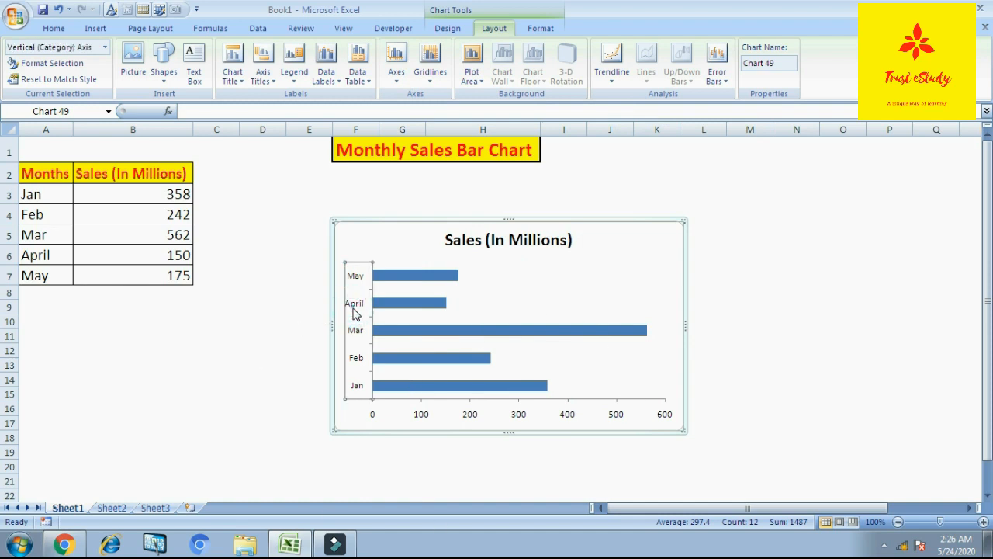
right_click(354, 311)
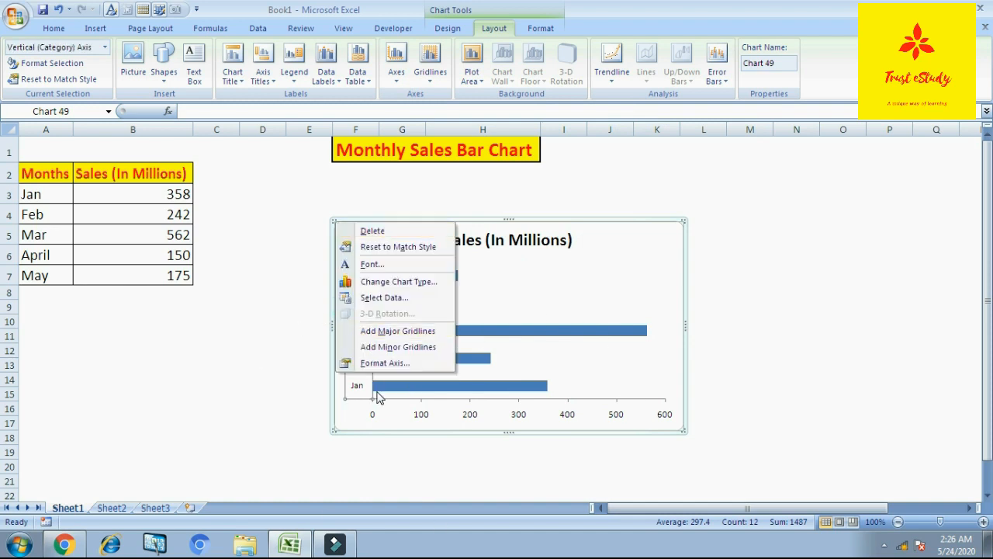
click(382, 363)
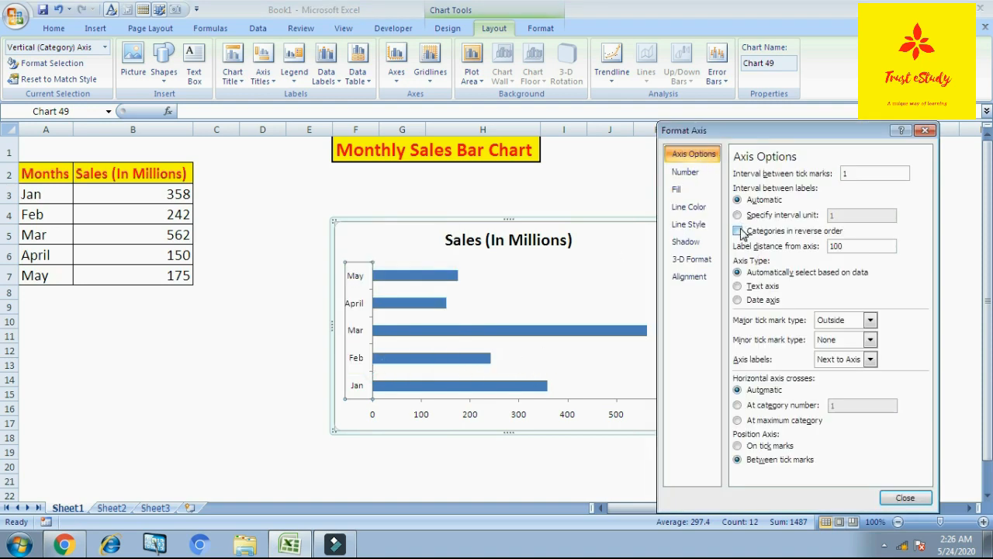
click(738, 230)
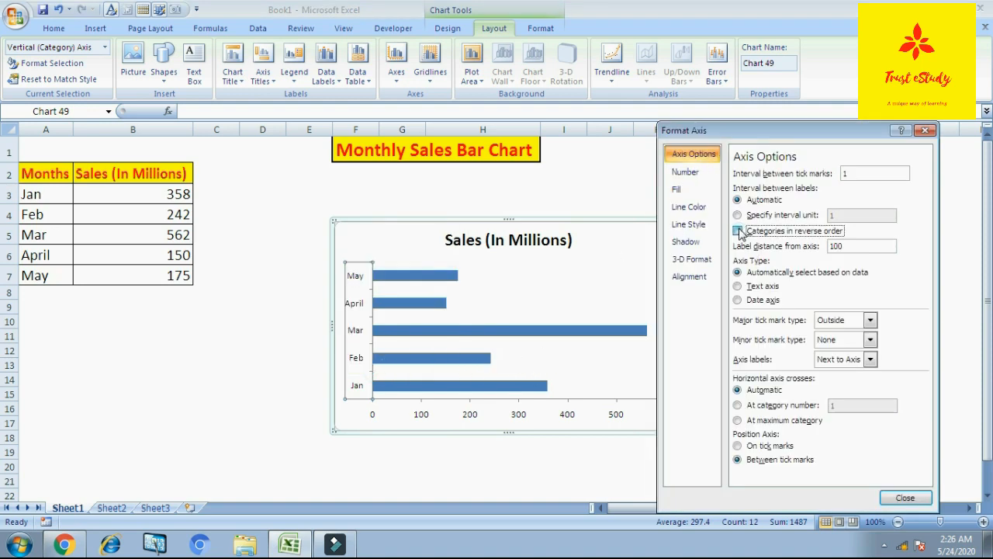
click(905, 498)
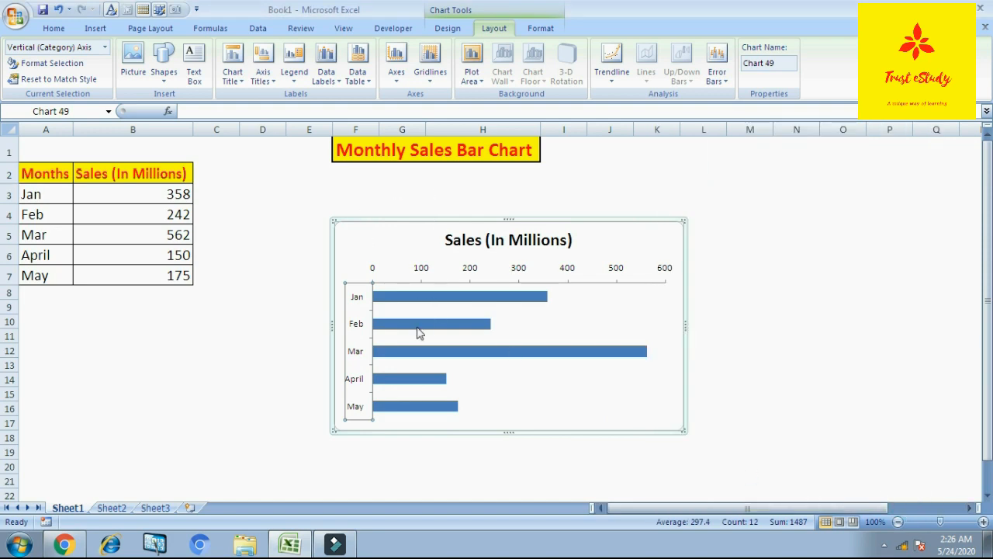
- Delete the vertical month axis and the horizontal value axis from the chart
click(357, 318)
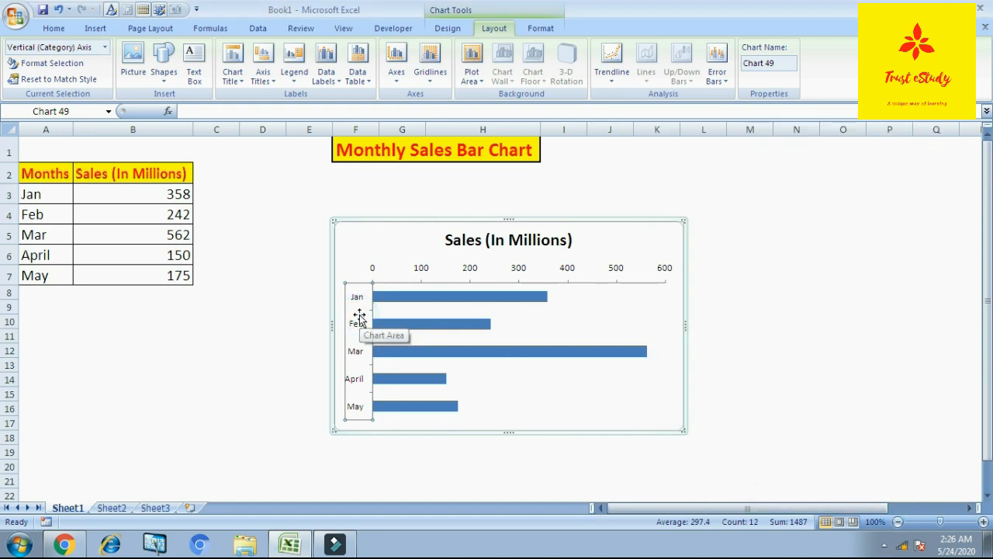
click(477, 271)
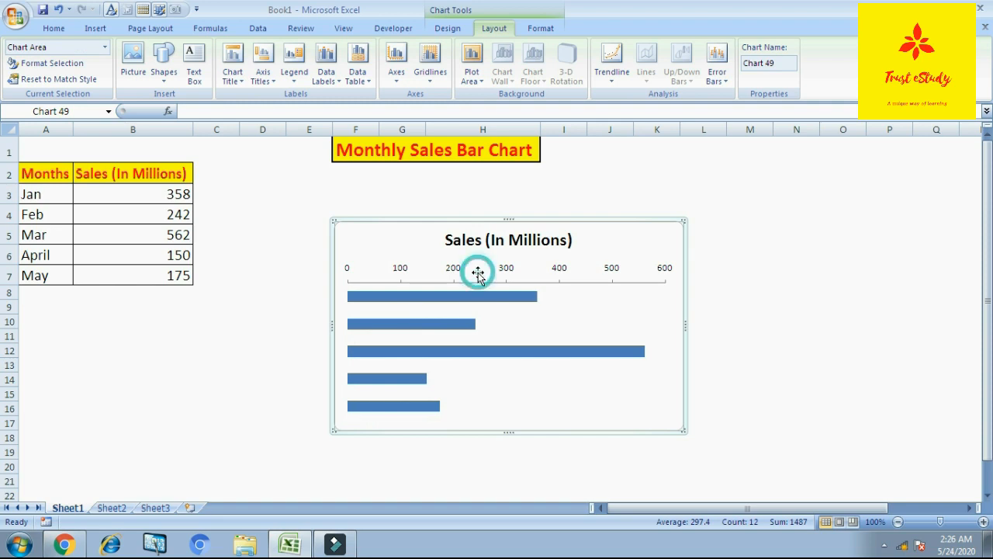
key(Delete)
key(ctrl+z)
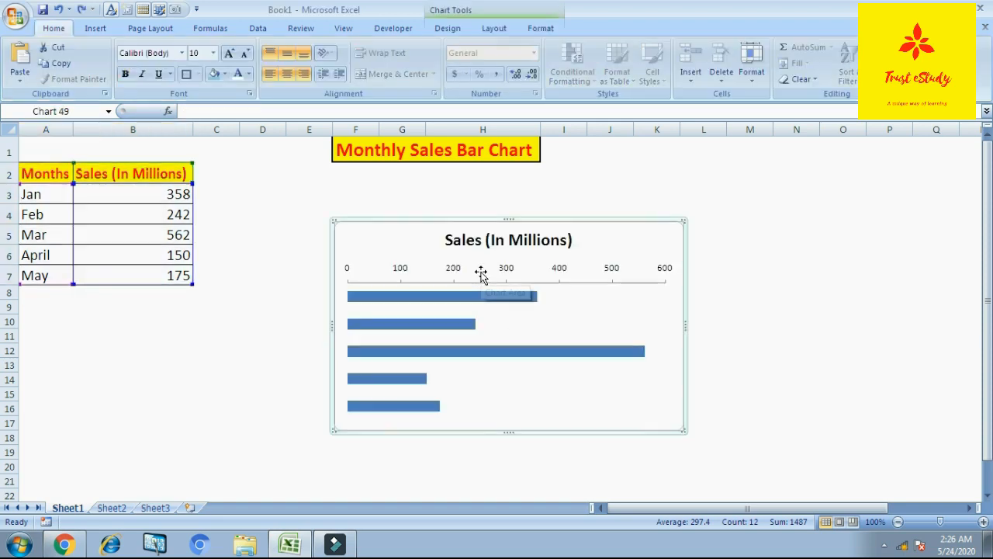
click(479, 271)
click(504, 266)
key(Delete)
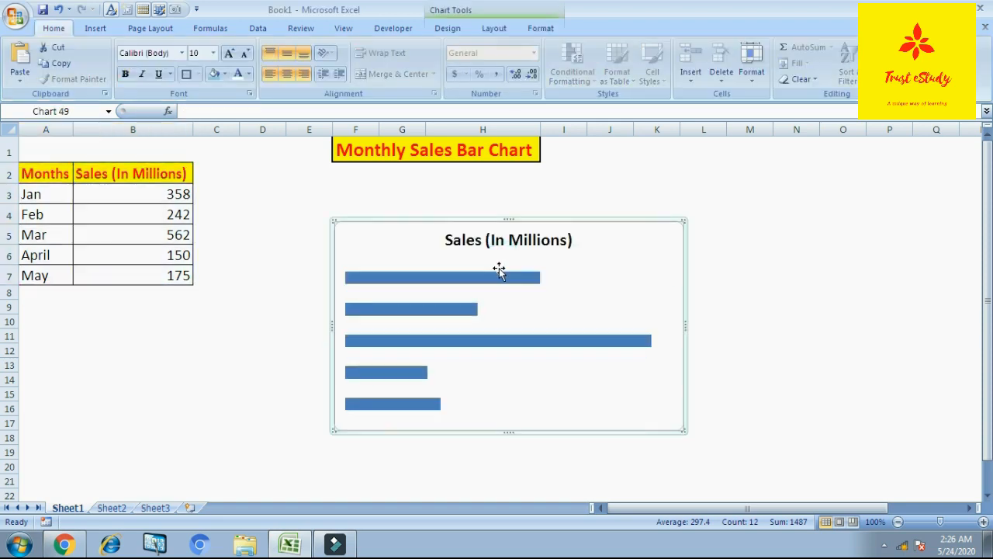
- Set the gap width of the sales data series to 40%
click(490, 278)
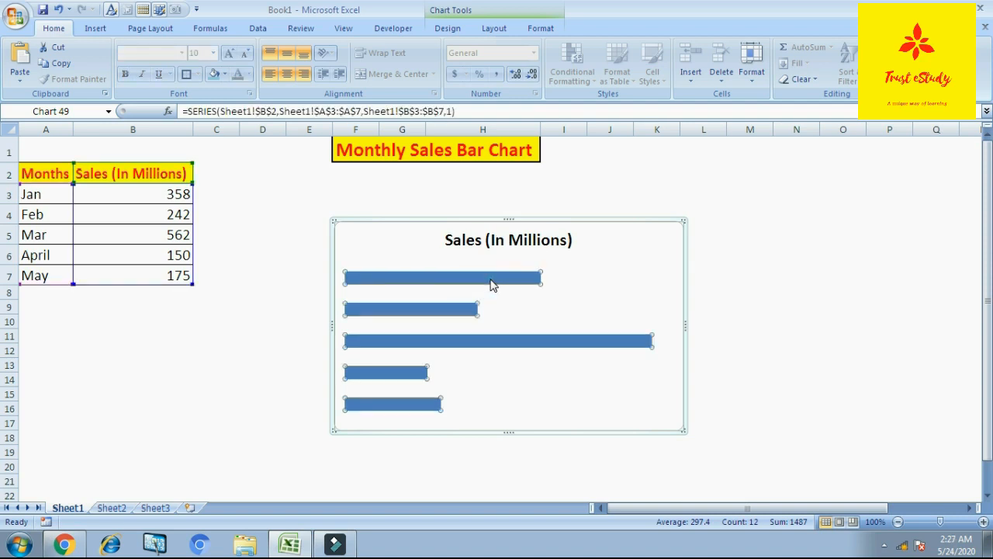
right_click(491, 284)
click(423, 341)
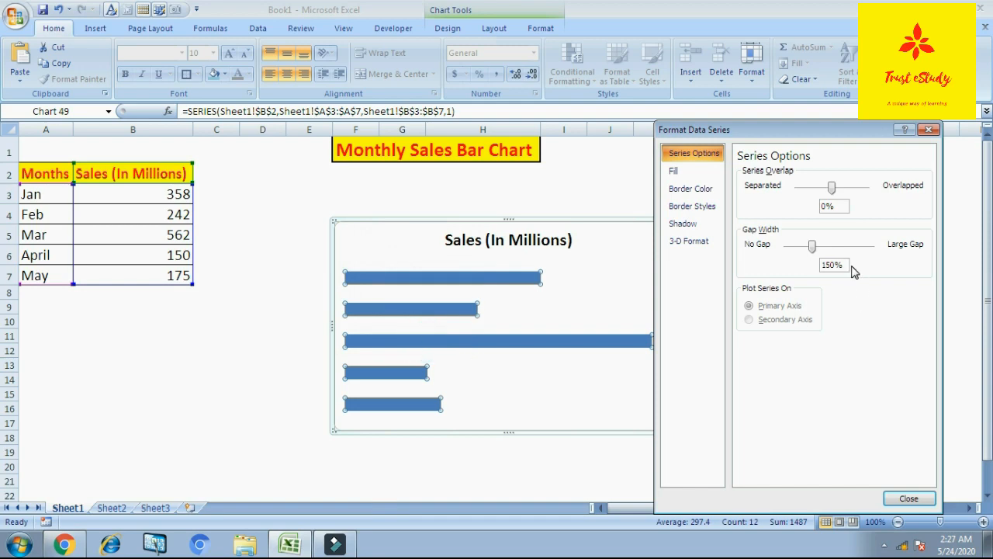
drag(845, 265, 798, 267)
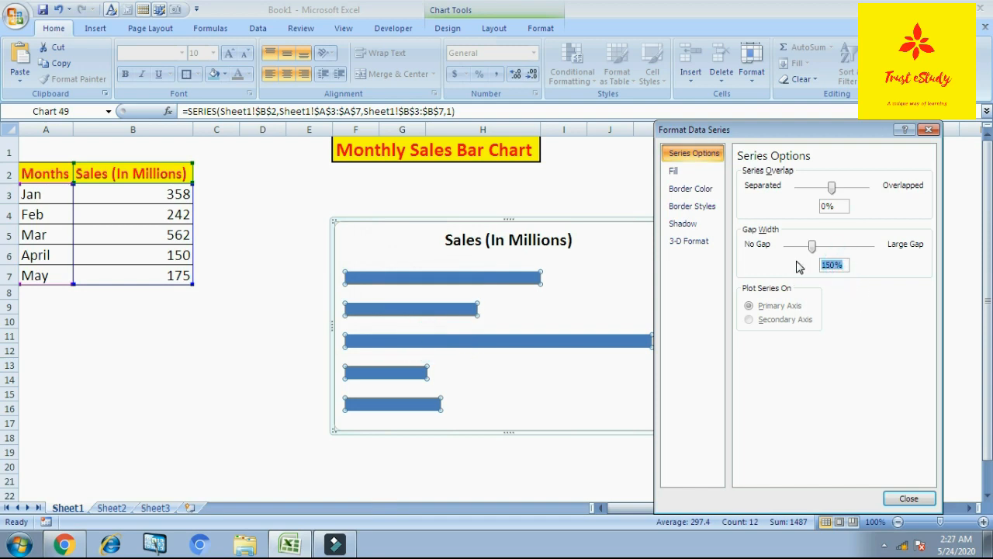
text(40)
key(Return)
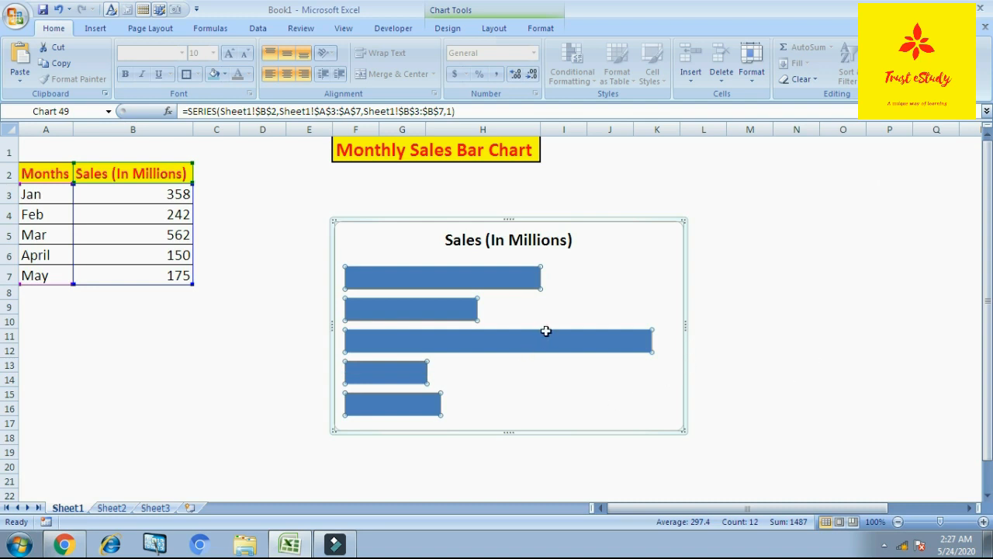
- Add data labels to the bars of the sales series
mouse_move(550, 351)
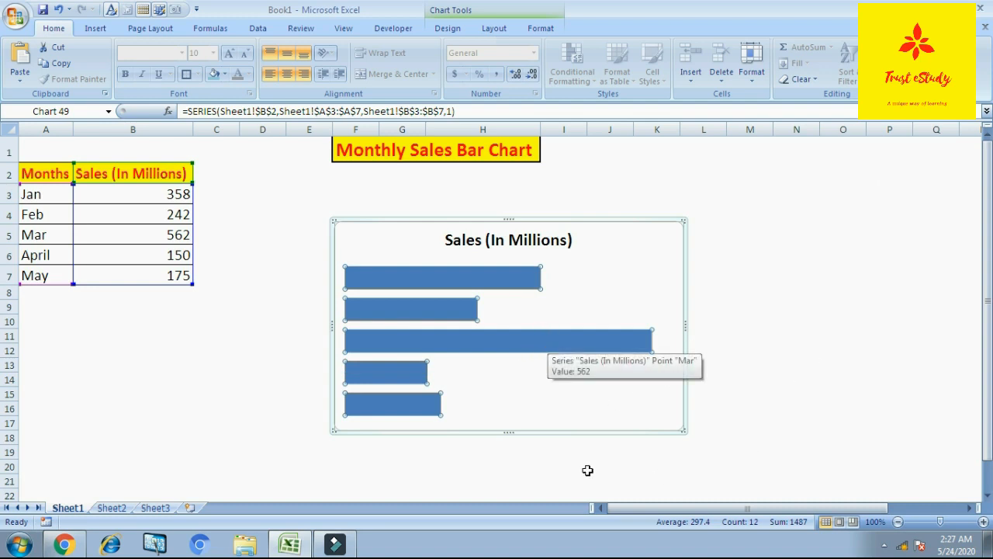
mouse_move(420, 288)
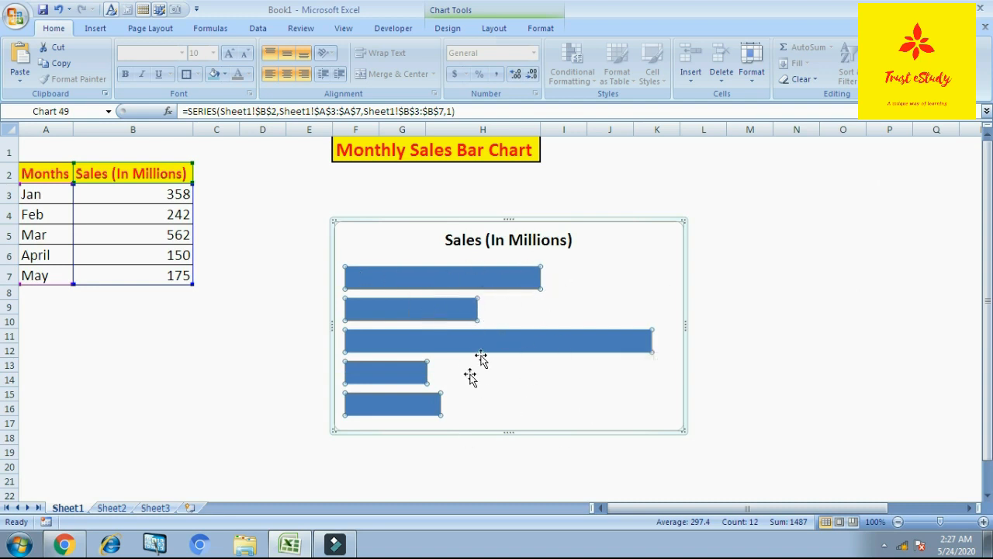
right_click(540, 345)
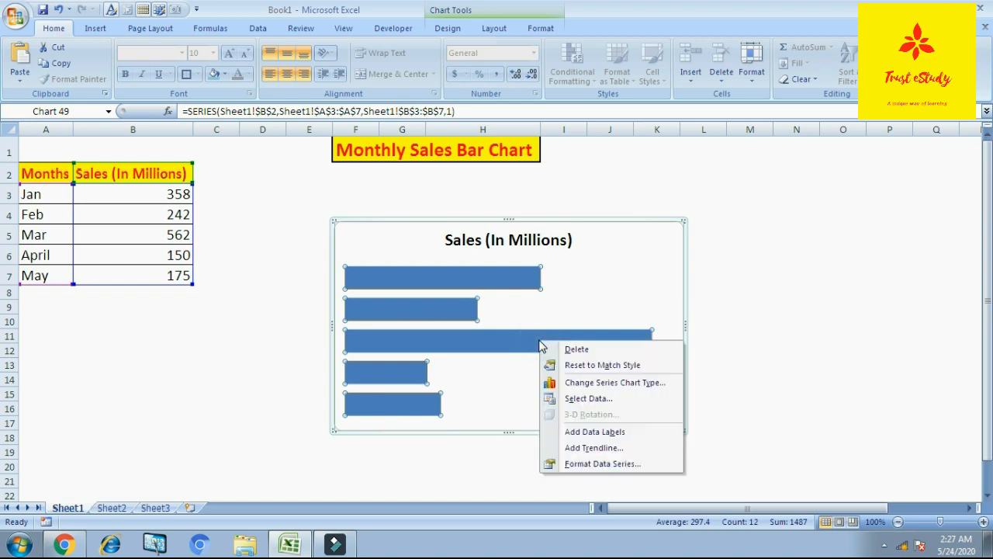
click(607, 431)
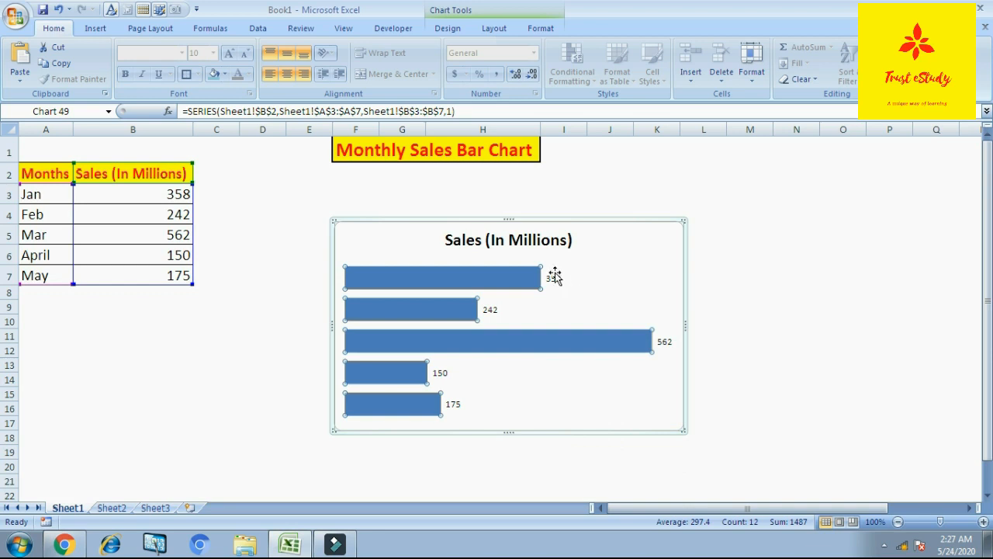
- Set the position of the bars' data labels to Inside Base
click(553, 278)
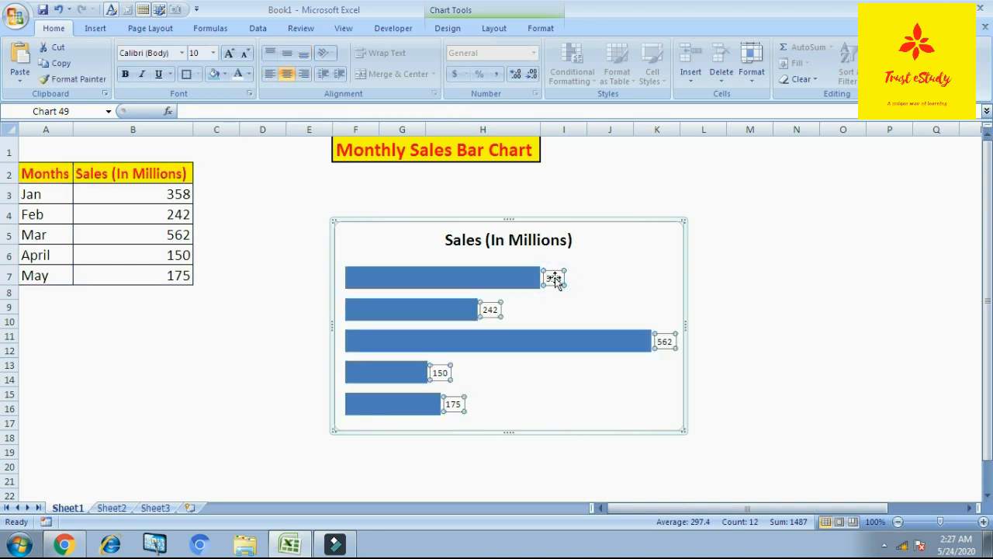
right_click(556, 281)
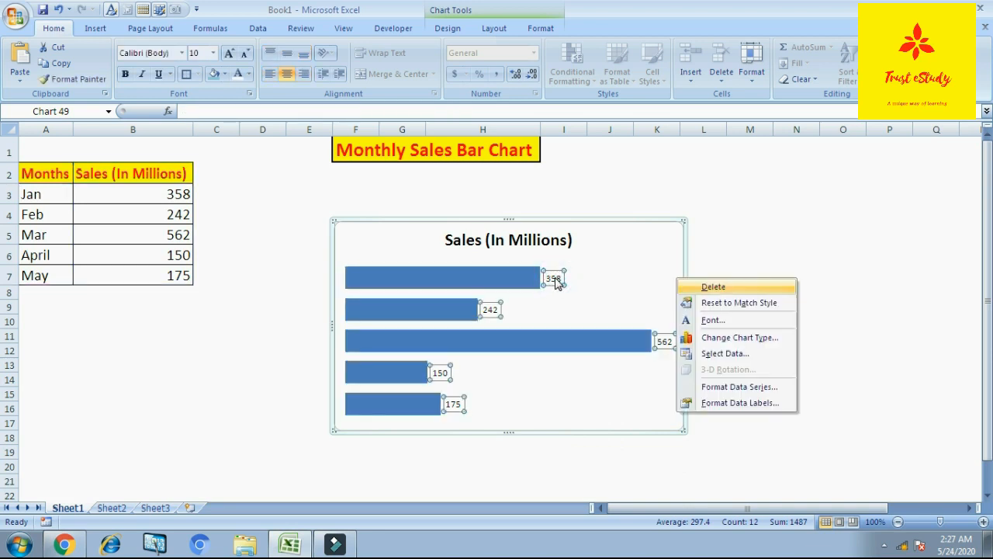
click(741, 402)
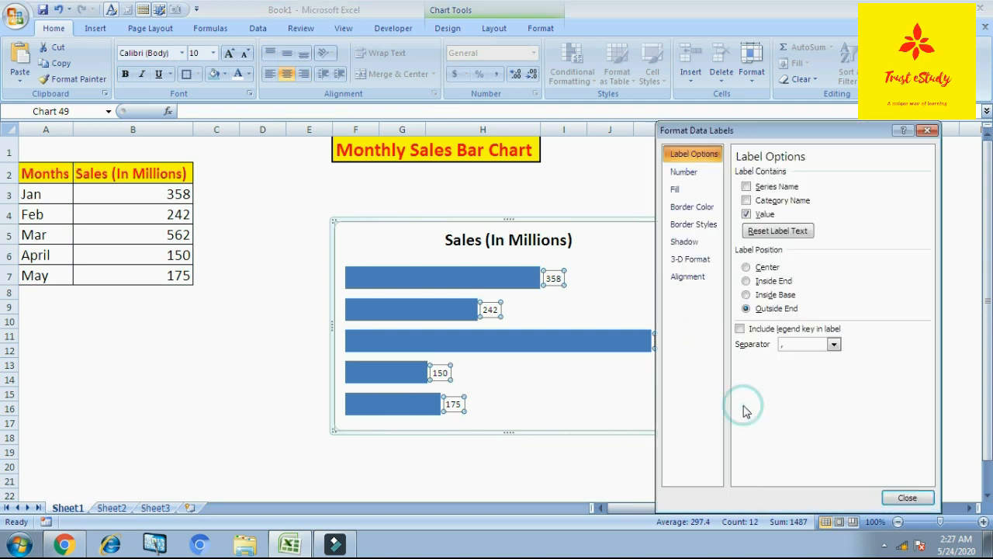
click(746, 296)
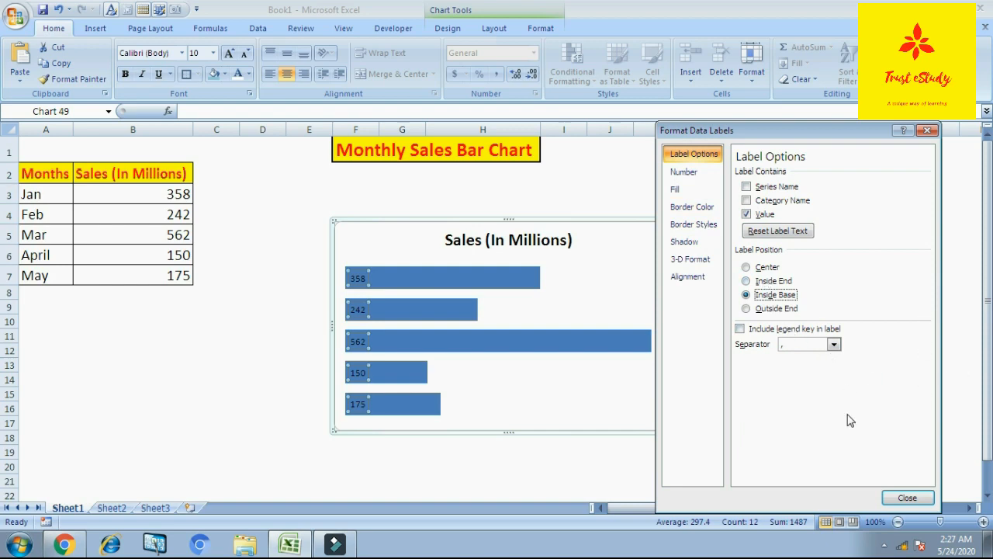
click(912, 503)
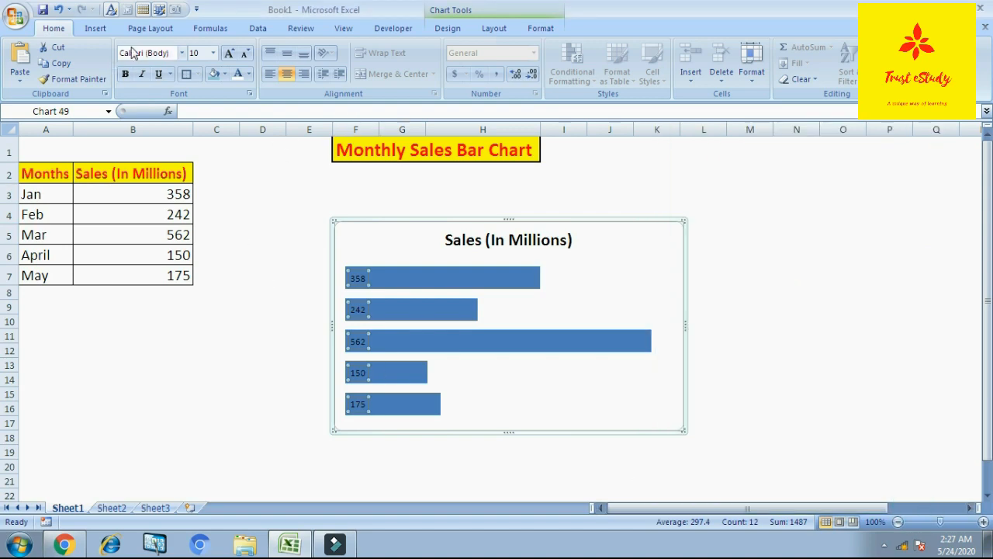
- Format the bars' data labels in white Aharoni font at size 16
click(180, 54)
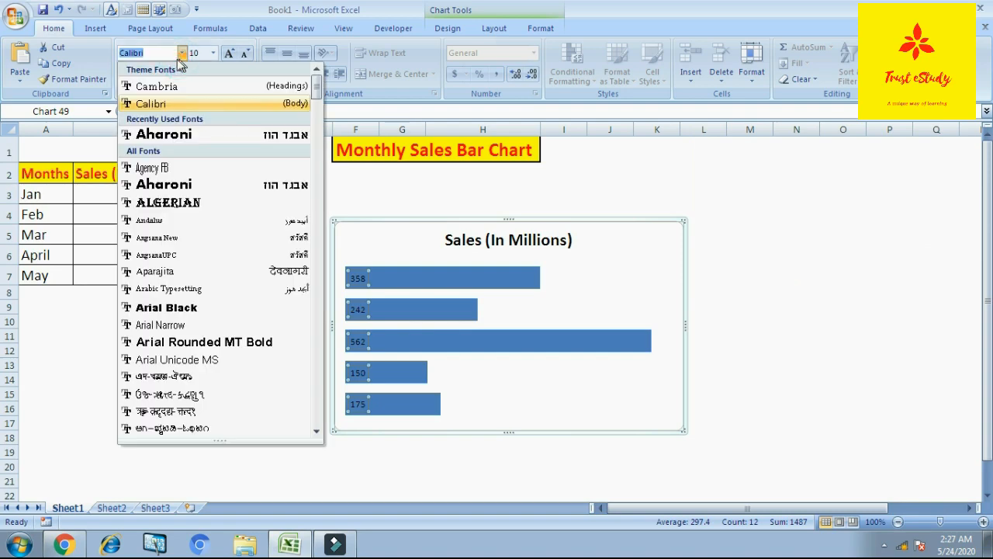
click(211, 134)
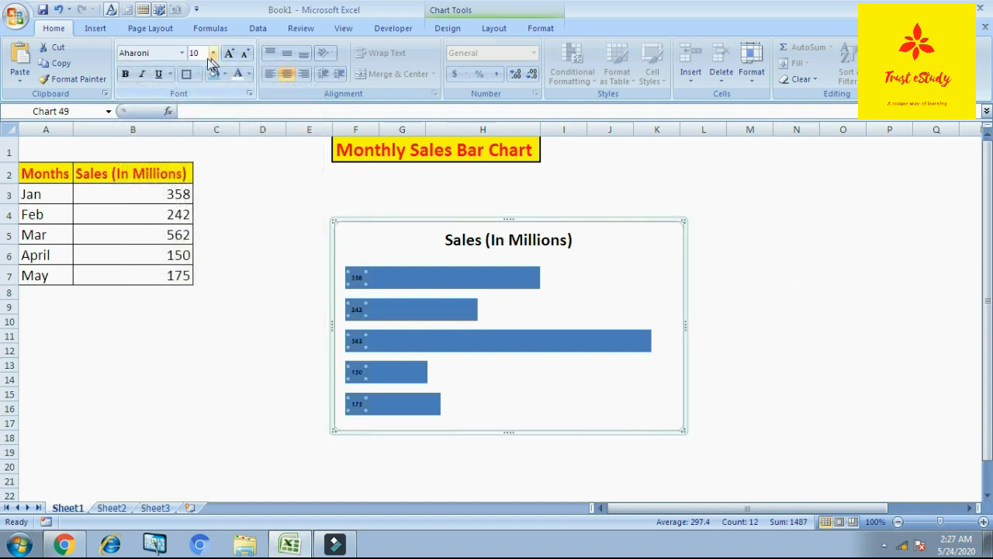
click(212, 53)
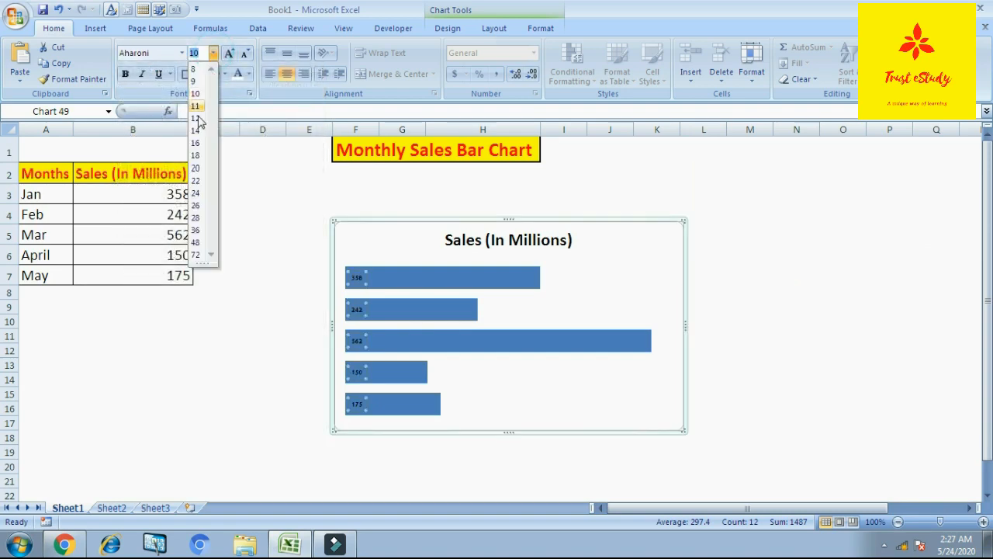
click(195, 146)
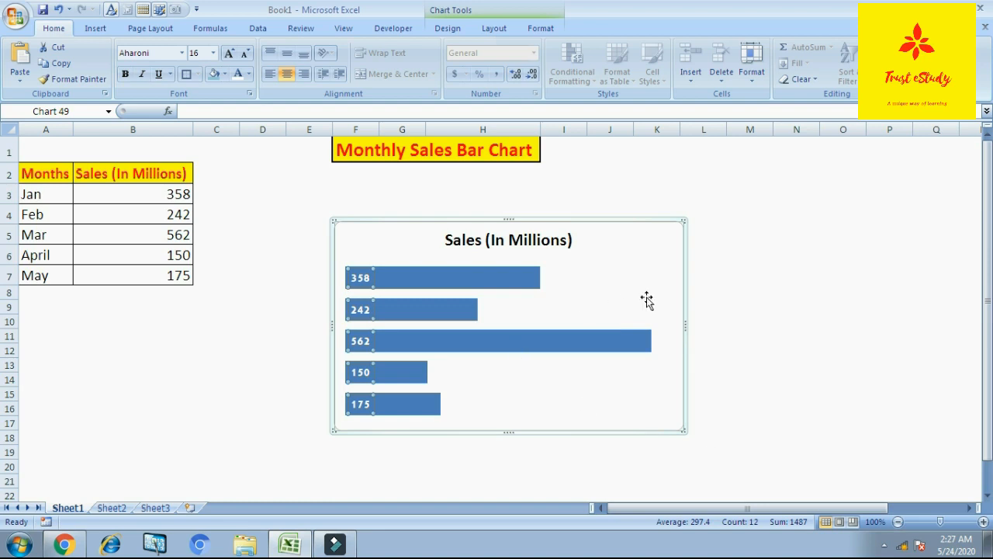
- Set the chart area to no fill and no outline
click(658, 238)
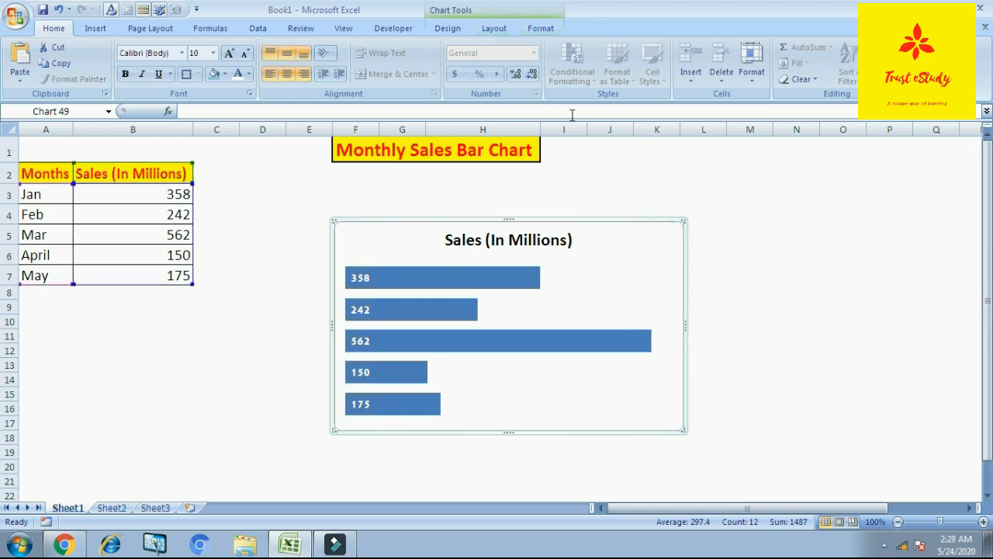
click(650, 237)
click(542, 29)
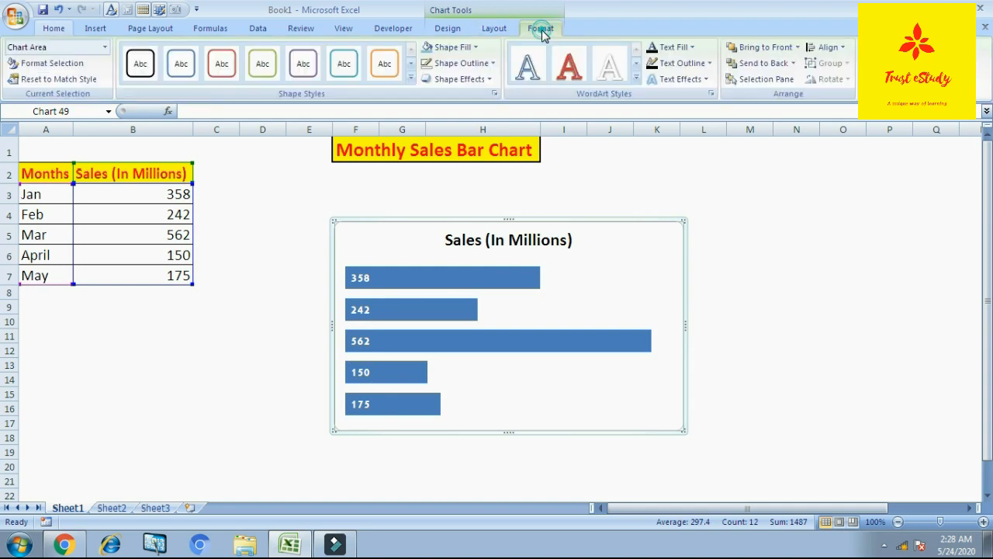
click(476, 50)
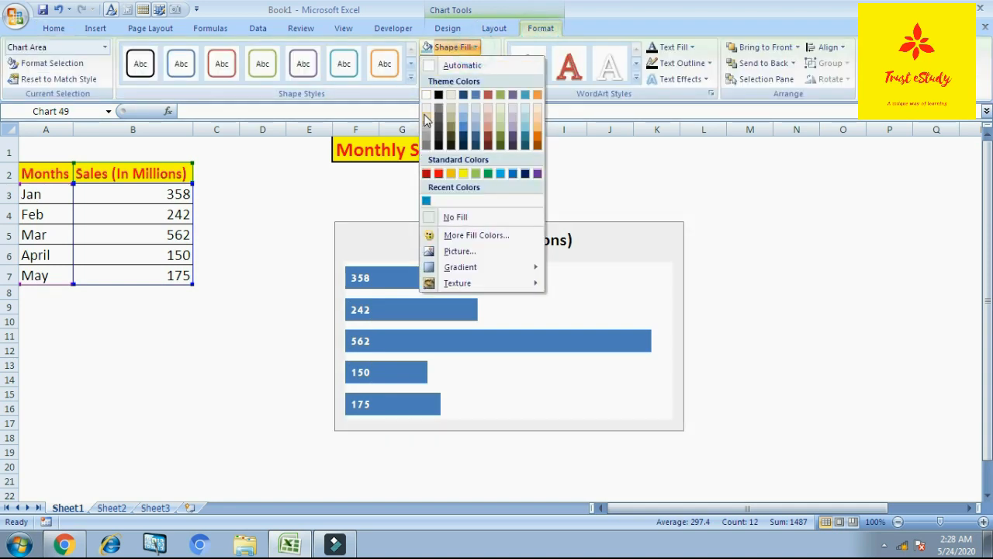
click(458, 216)
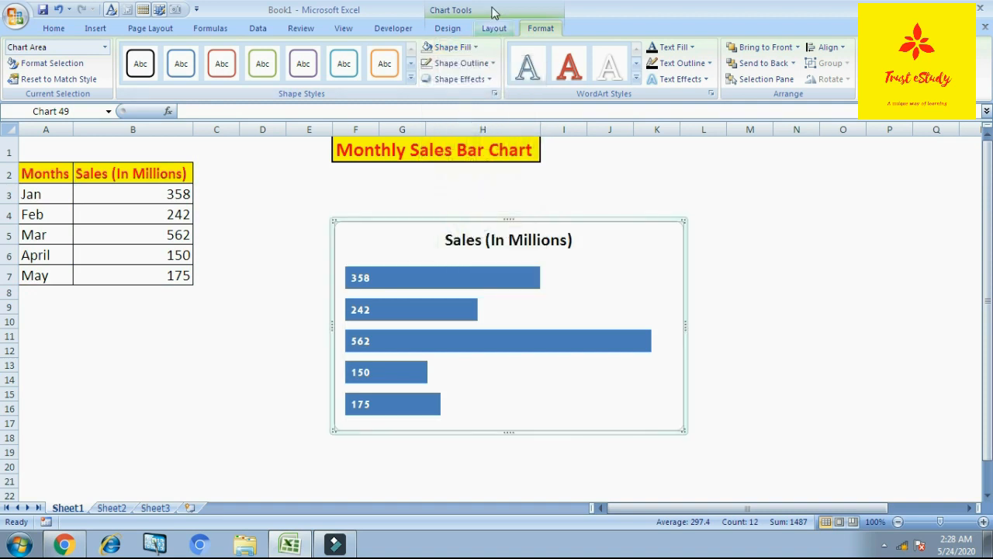
click(494, 68)
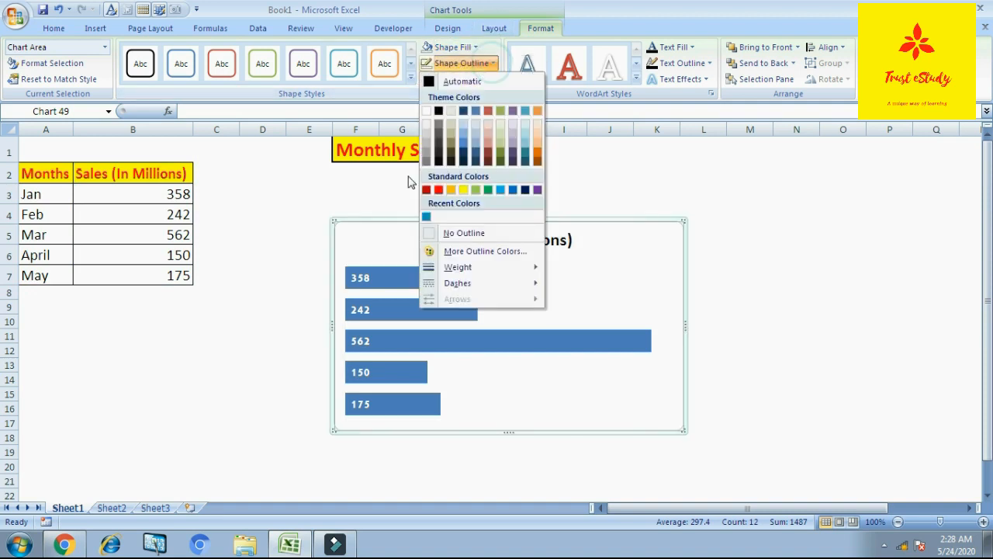
click(497, 232)
click(797, 215)
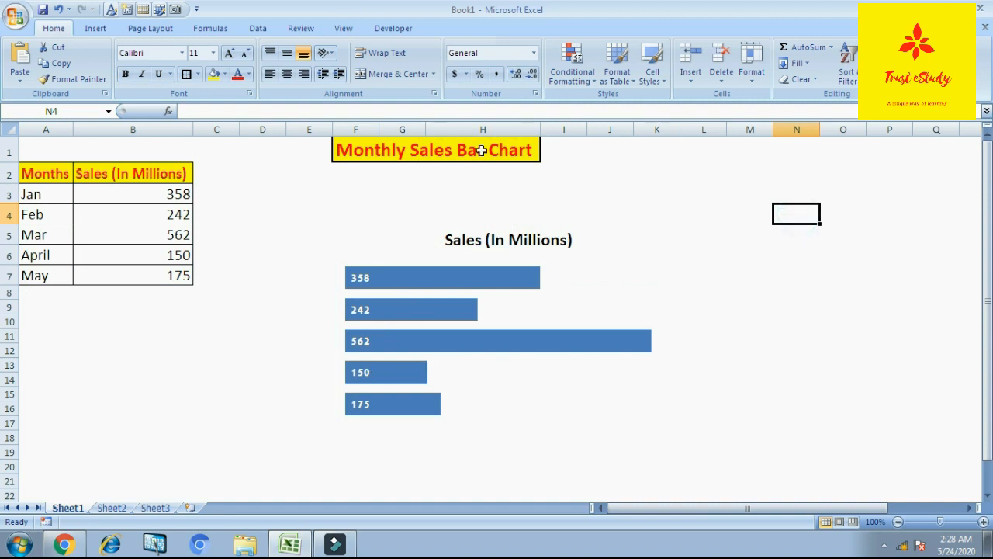
- Draw a parallelogram about 1.17" high and 0.72" wide below the sales table
click(92, 28)
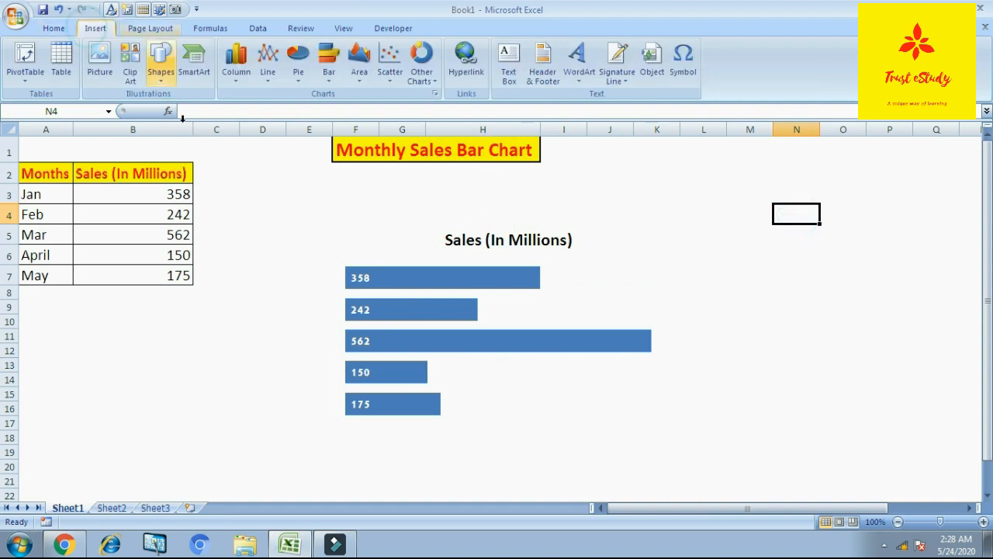
click(161, 81)
click(213, 213)
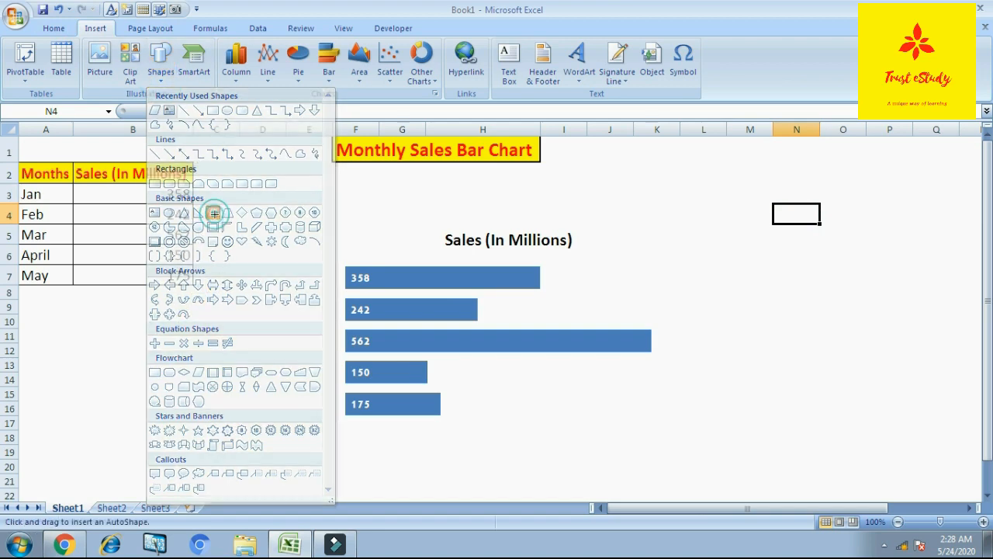
mouse_move(120, 312)
mouse_down()
mouse_move(160, 365)
mouse_move(195, 383)
mouse_move(173, 361)
mouse_move(155, 376)
mouse_move(170, 395)
mouse_up()
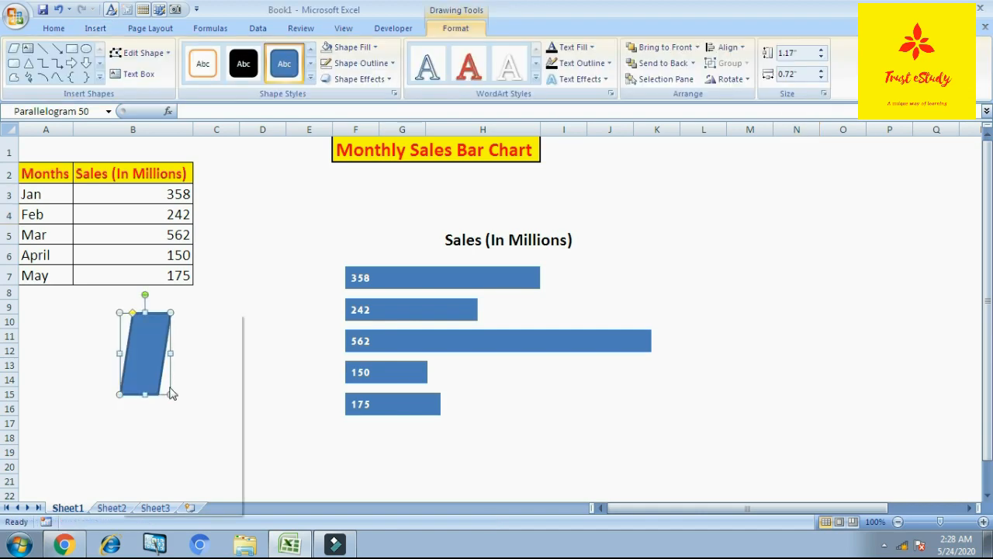
- Set the parallelogram's rotation to 90°
right_click(122, 314)
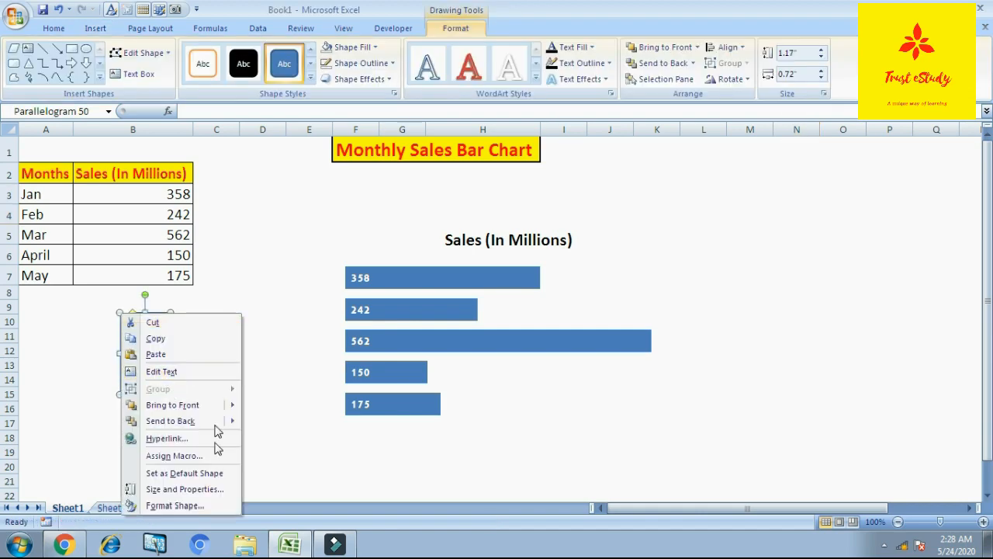
click(200, 490)
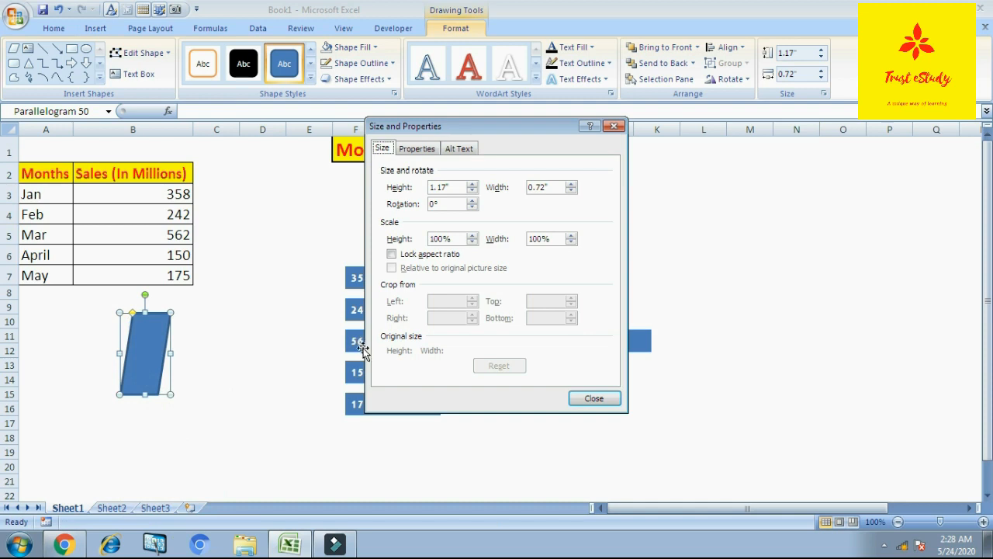
double_click(454, 204)
text(90)
key(Return)
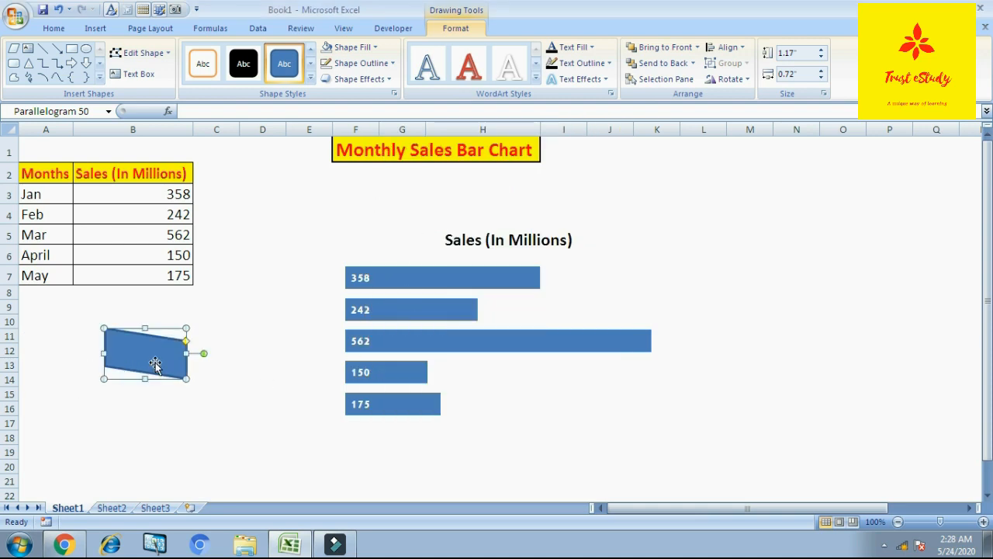
- Move the parallelogram against the left end of the 358 bar and reduce its thickness to about 0.42"
drag(155, 362, 315, 272)
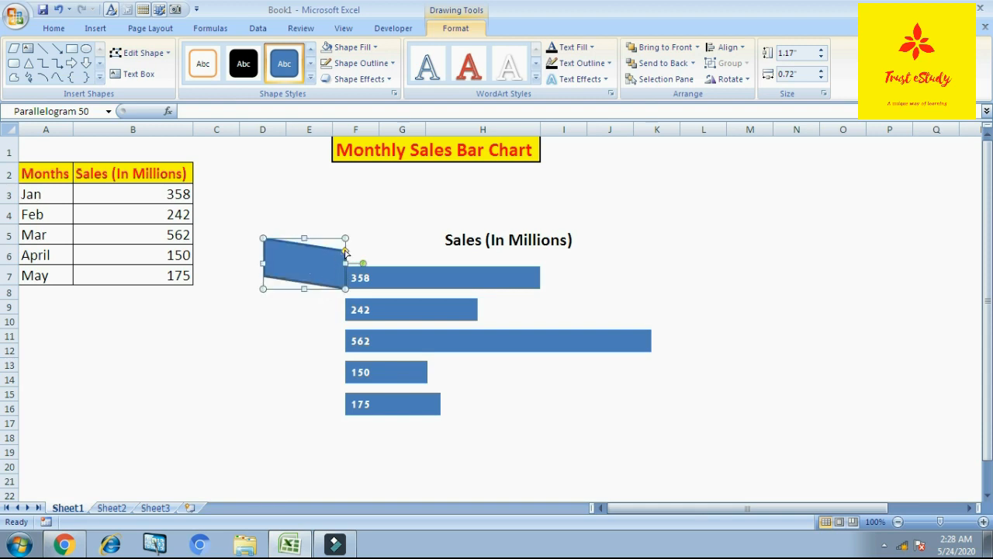
drag(346, 235, 348, 252)
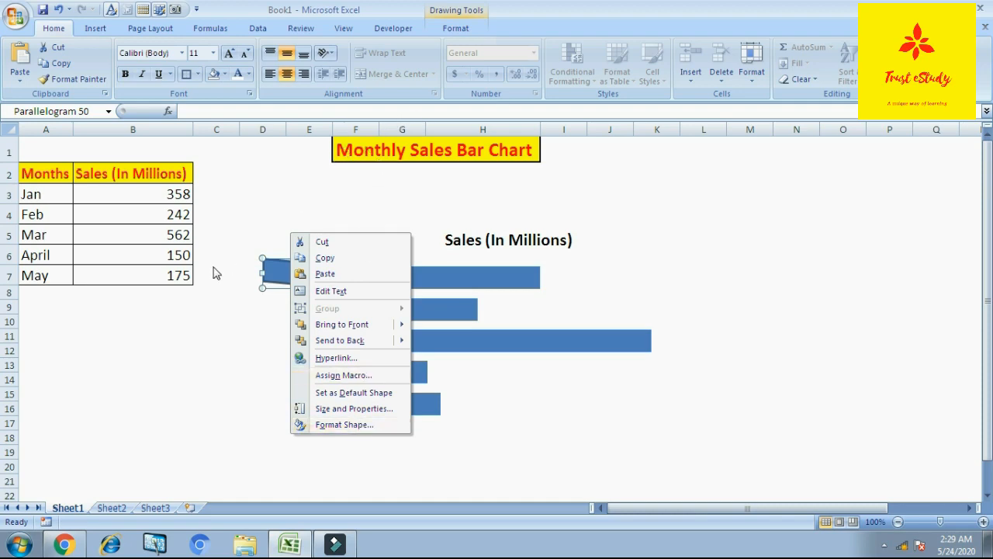
click(279, 269)
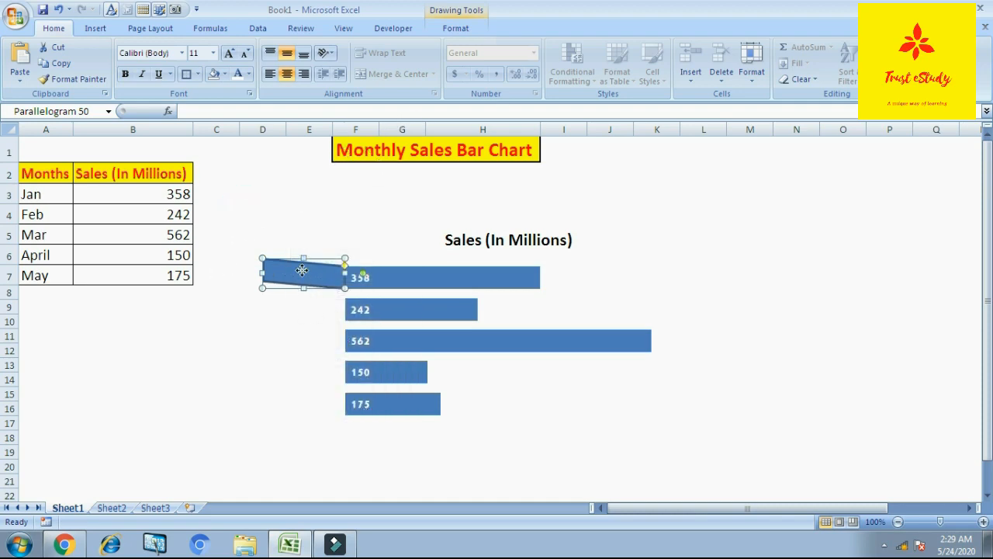
- Remove the outline from the parallelogram beside the 358 bar
click(455, 28)
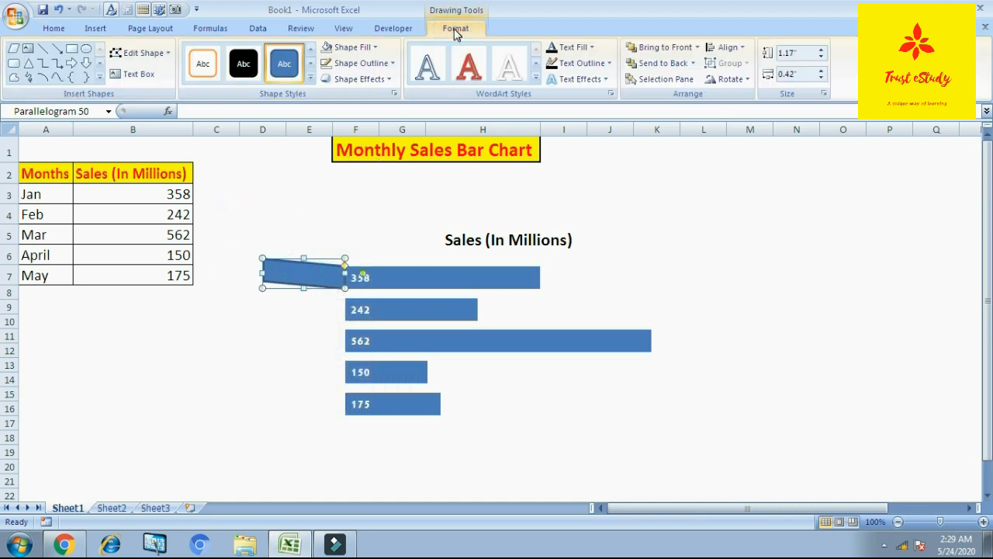
click(388, 68)
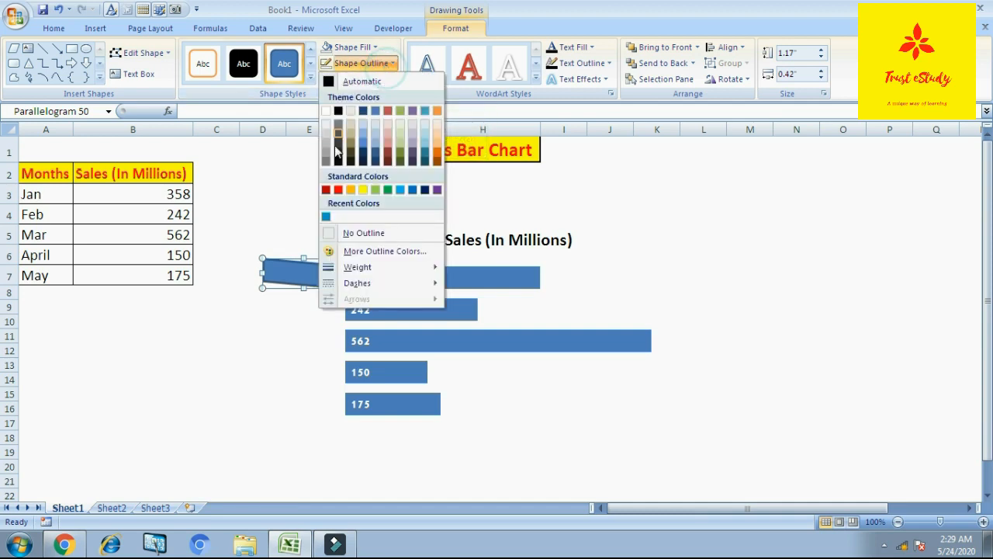
click(385, 234)
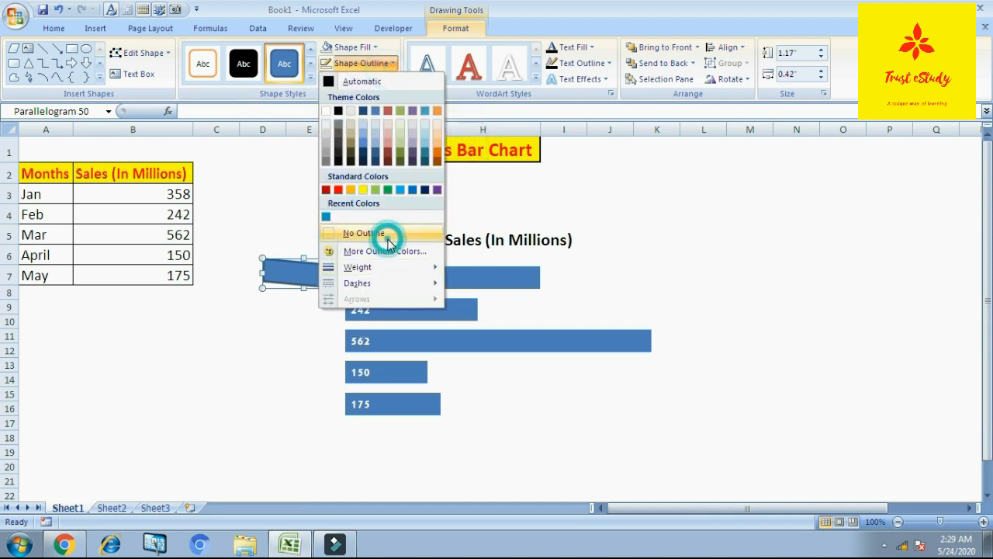
click(207, 422)
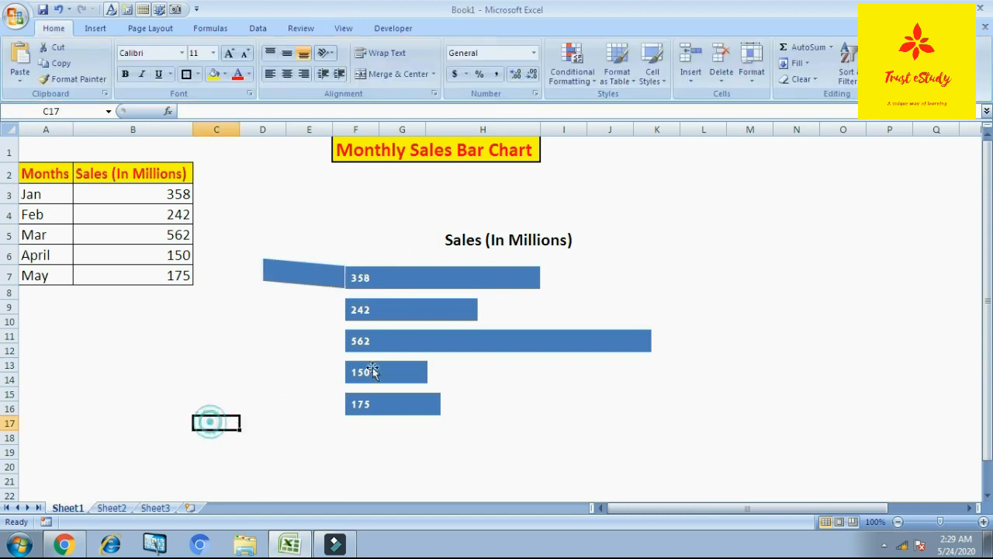
- Nudge the parallelogram slightly to the right to close its gap with the 358 bar
click(312, 278)
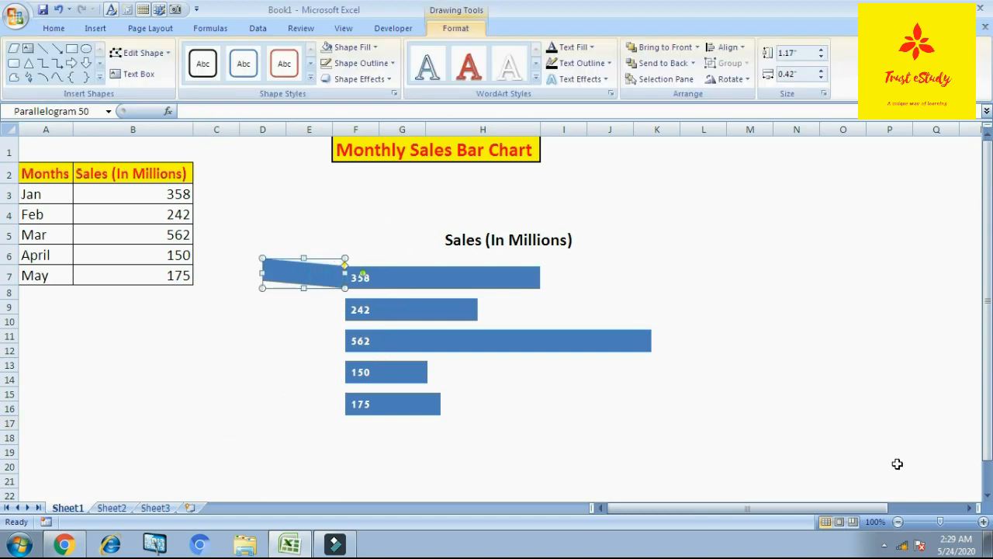
click(784, 340)
key(Down)
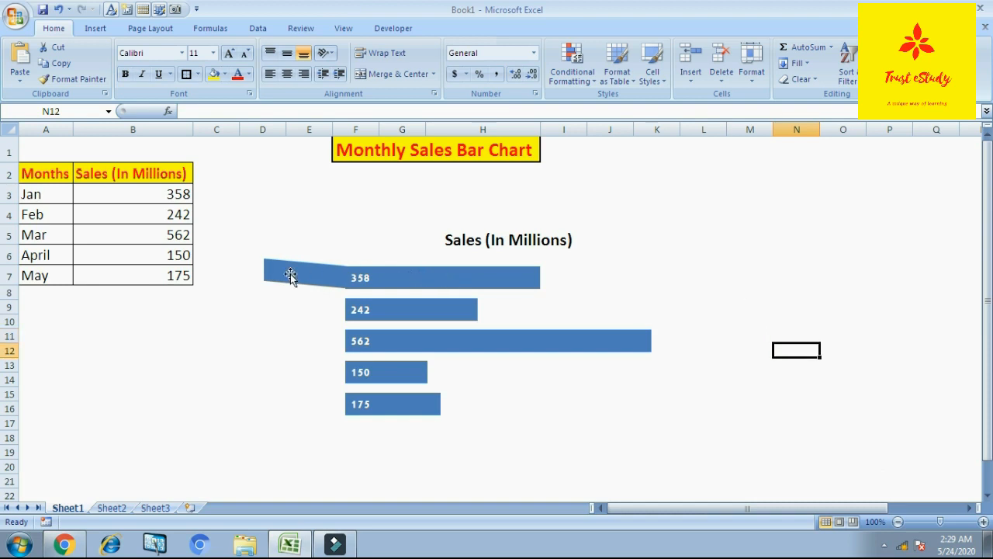
- Reposition the parallelogram in small increments until its right edge sits flush with the left end of the 358 bar
drag(288, 277, 310, 277)
click(202, 339)
click(310, 277)
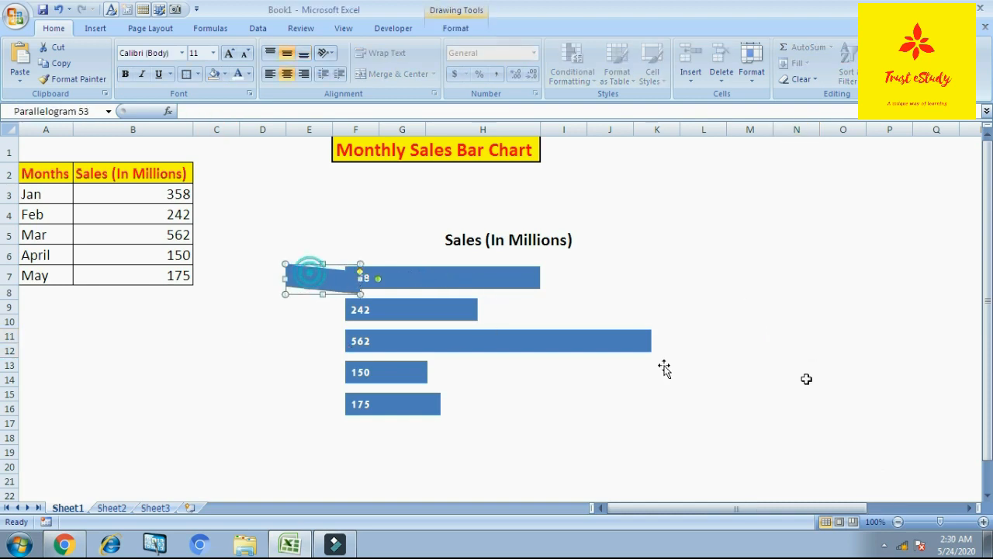
key(Left)
key(Left)
key(Left)
key(Left)
key(Left)
key(Left)
key(Left)
key(Left)
key(Left)
key(Left)
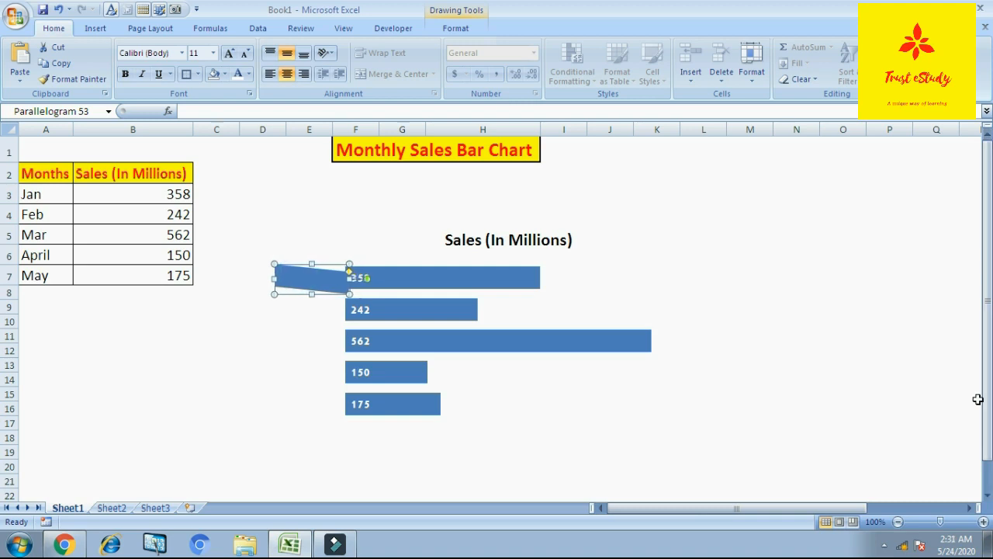
key(Up)
key(Up)
key(Up)
key(Left)
key(Left)
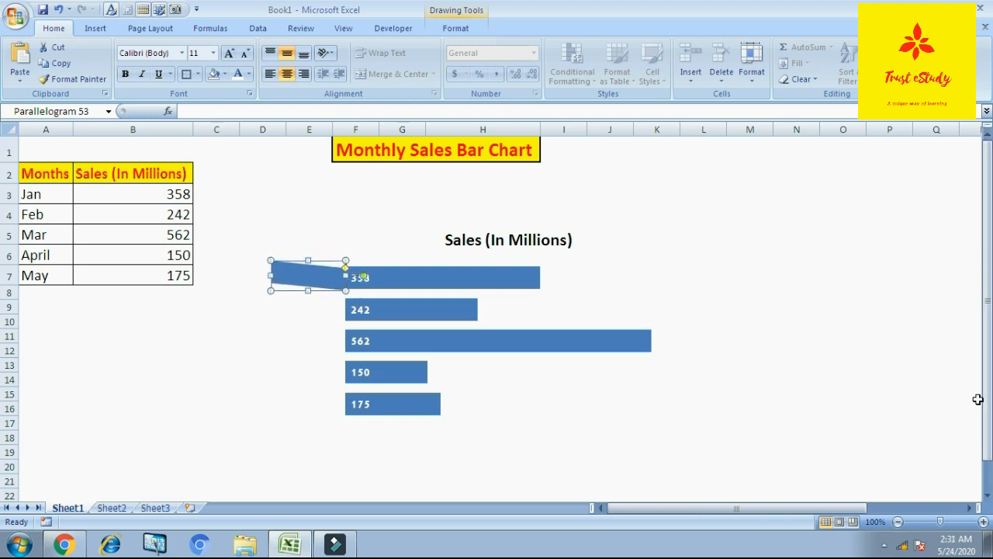
key(Right)
key(Right)
key(Up)
key(Escape)
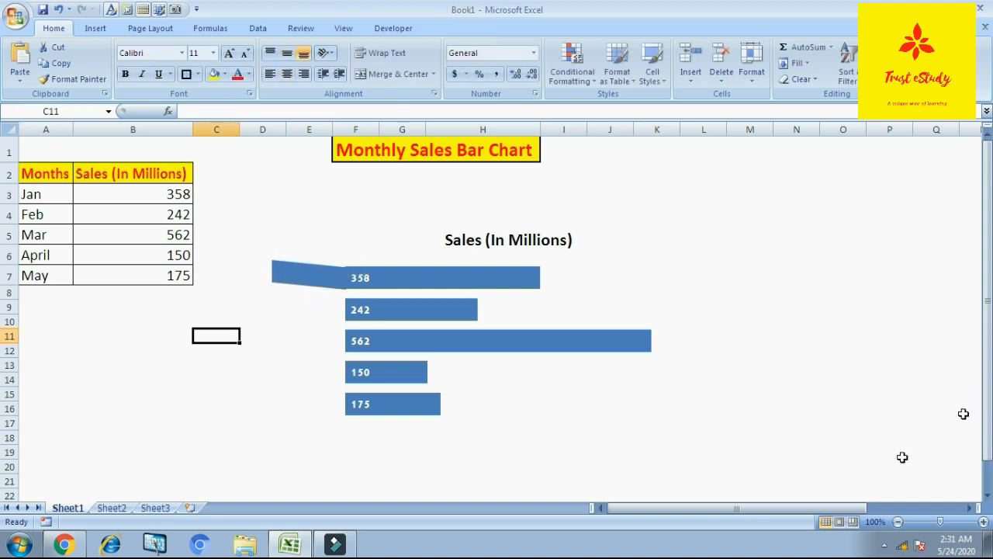
click(311, 276)
key(Up)
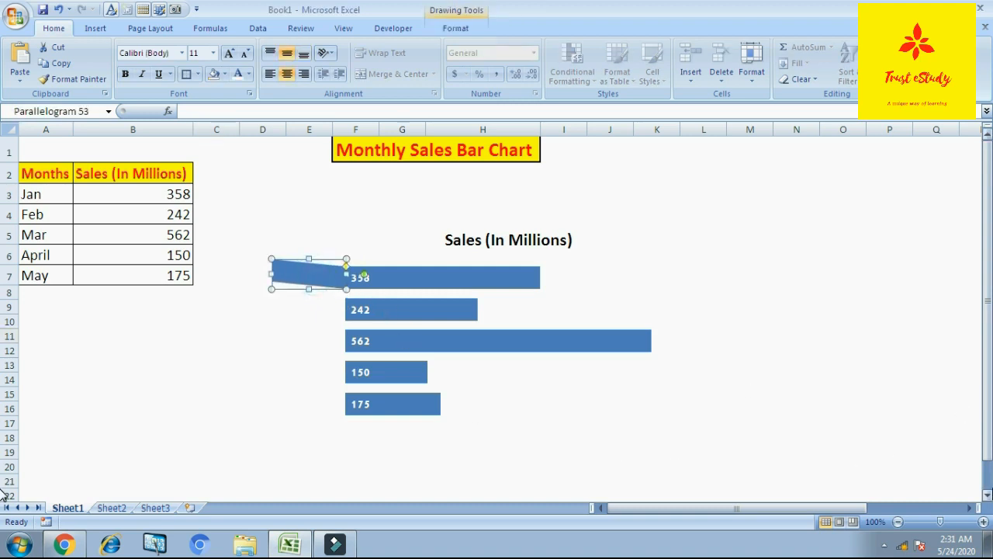
click(816, 367)
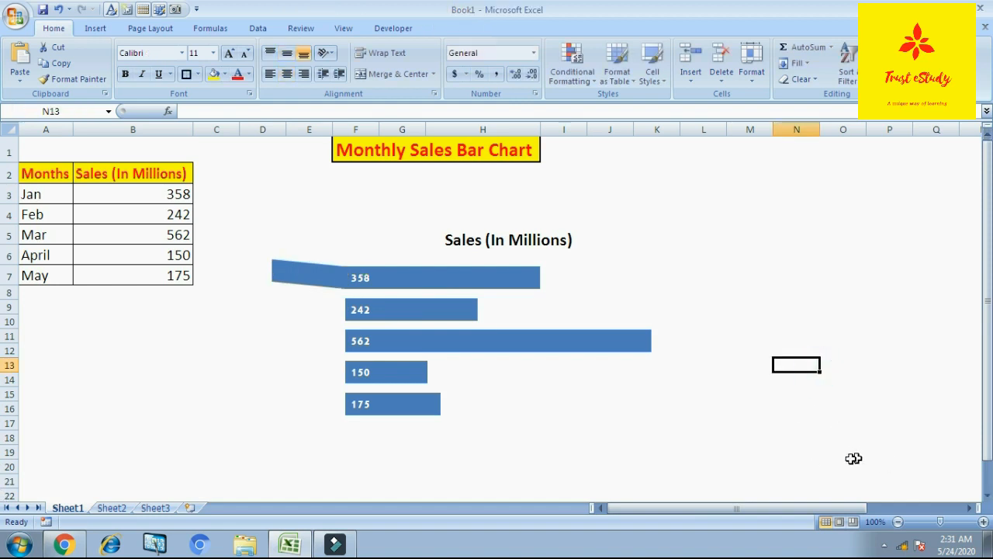
- Insert a small text box containing "JAN" below the sales table
click(148, 383)
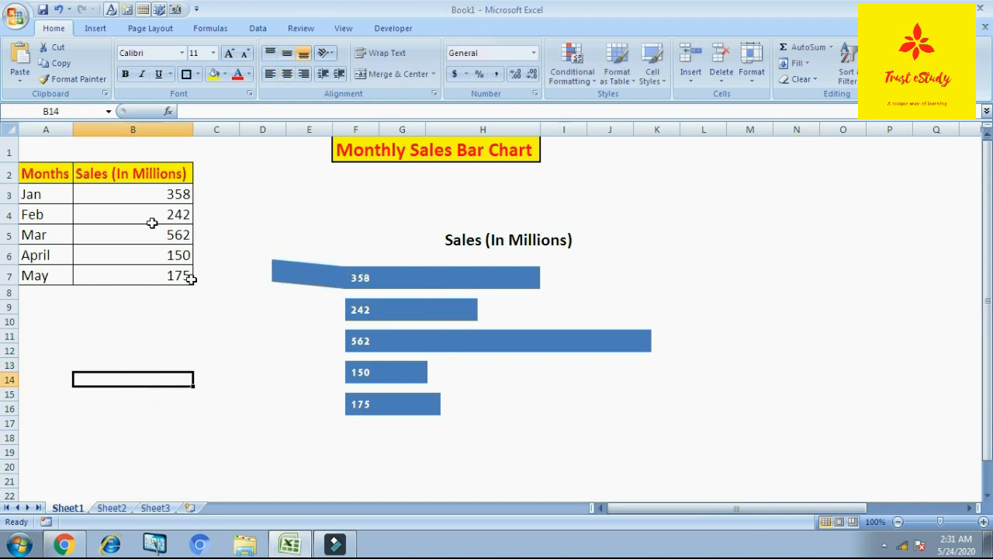
click(90, 31)
click(508, 62)
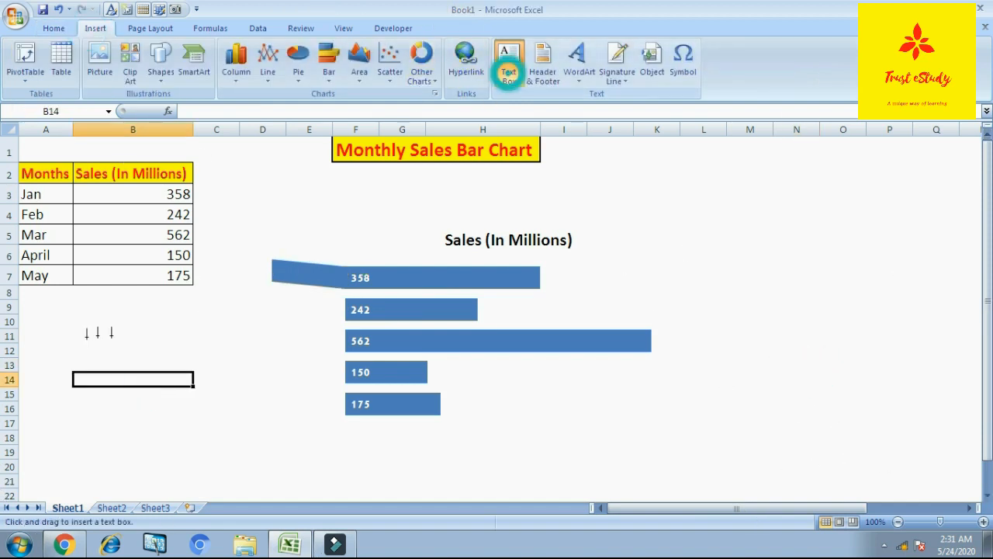
drag(86, 343, 150, 365)
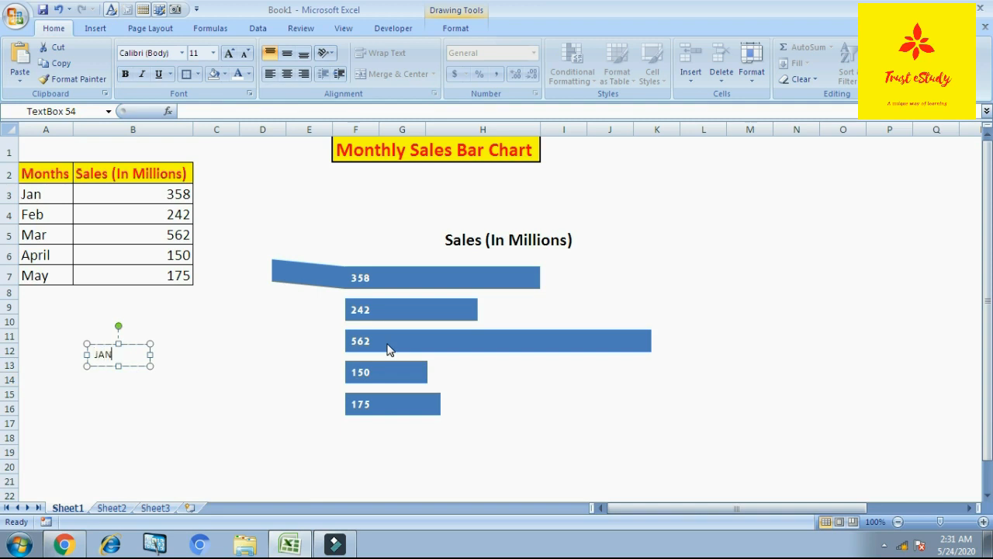
click(173, 408)
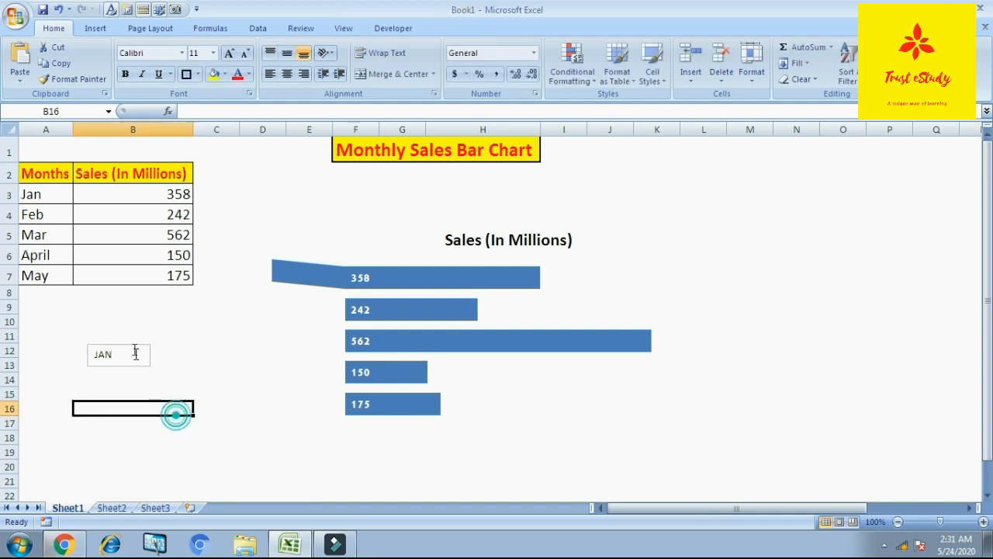
- Remove both the fill and the outline from the JAN text box
click(134, 348)
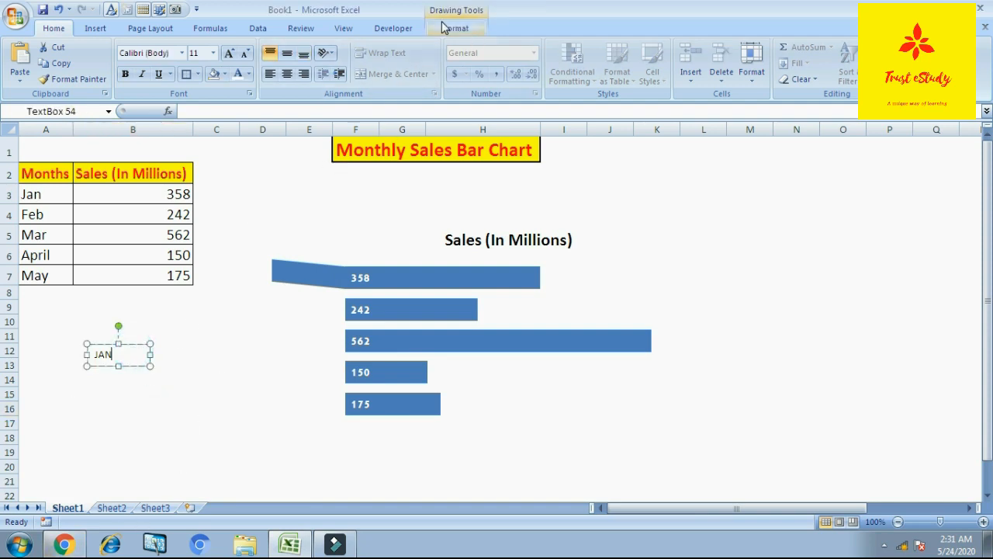
click(466, 32)
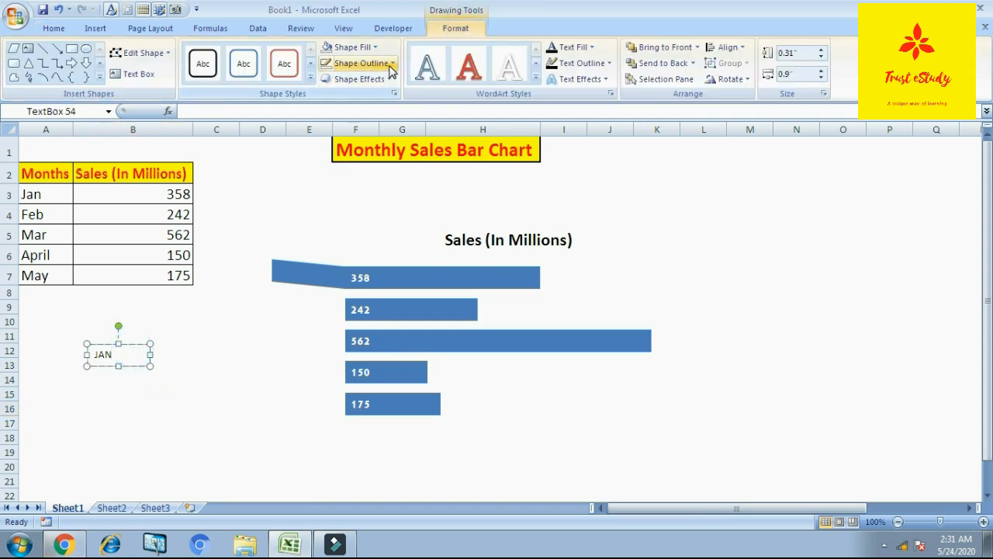
click(374, 48)
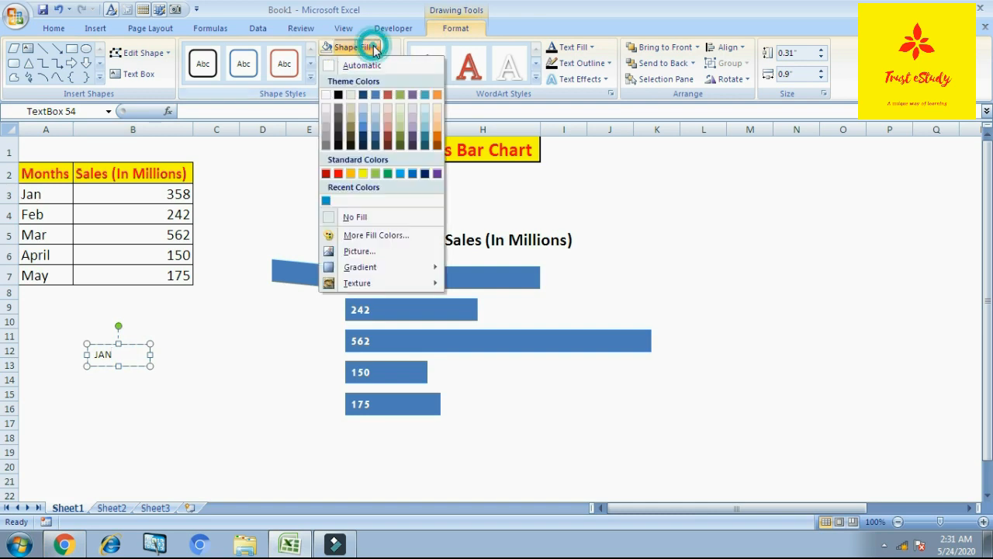
click(394, 217)
click(392, 63)
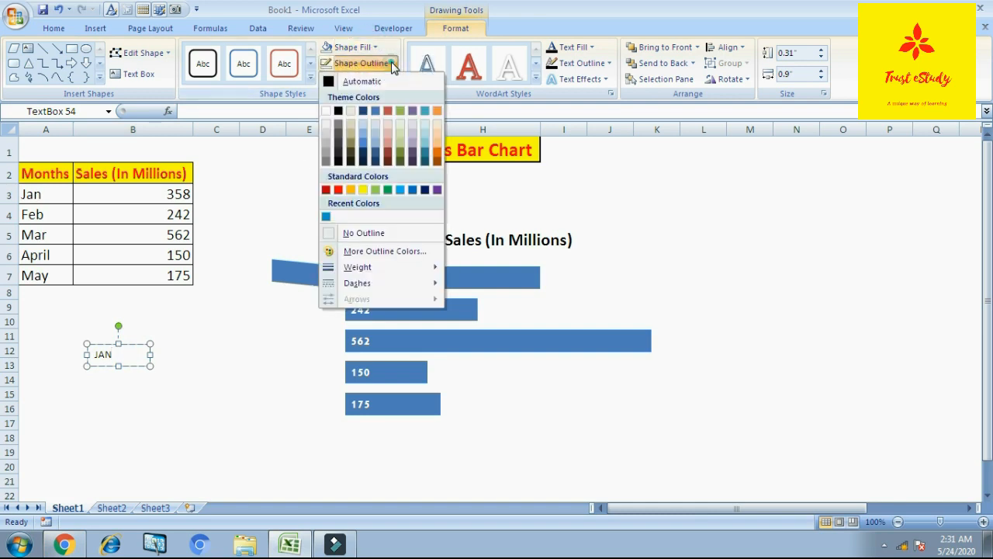
click(361, 232)
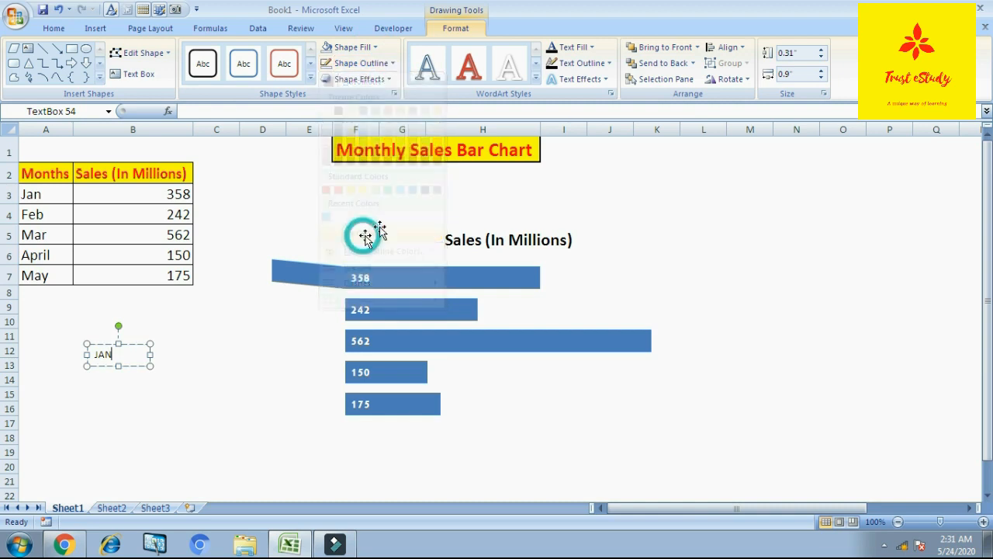
click(21, 484)
- Move the JAN text box onto the parallelogram beside the 358 bar and rotate it slightly clockwise to match the slant
click(115, 349)
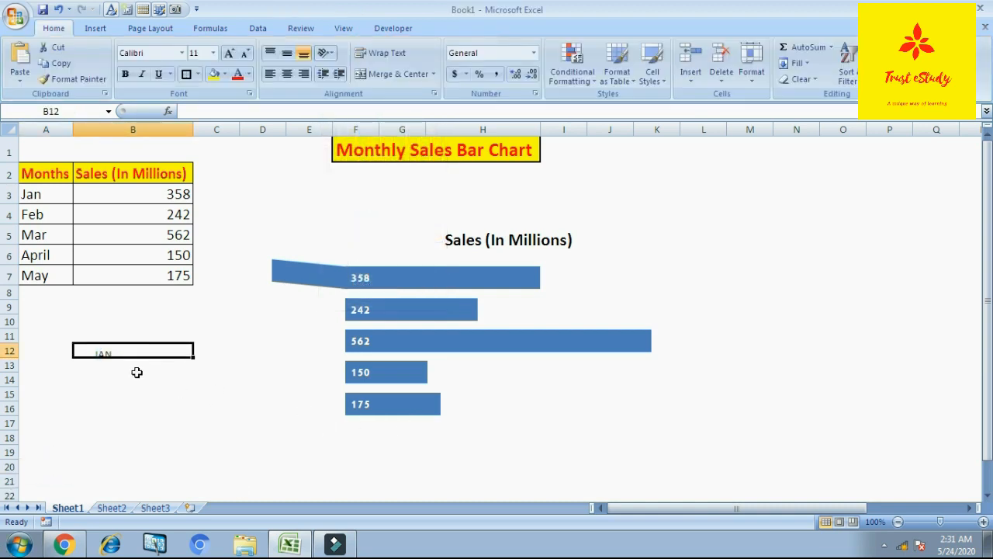
click(100, 378)
click(104, 357)
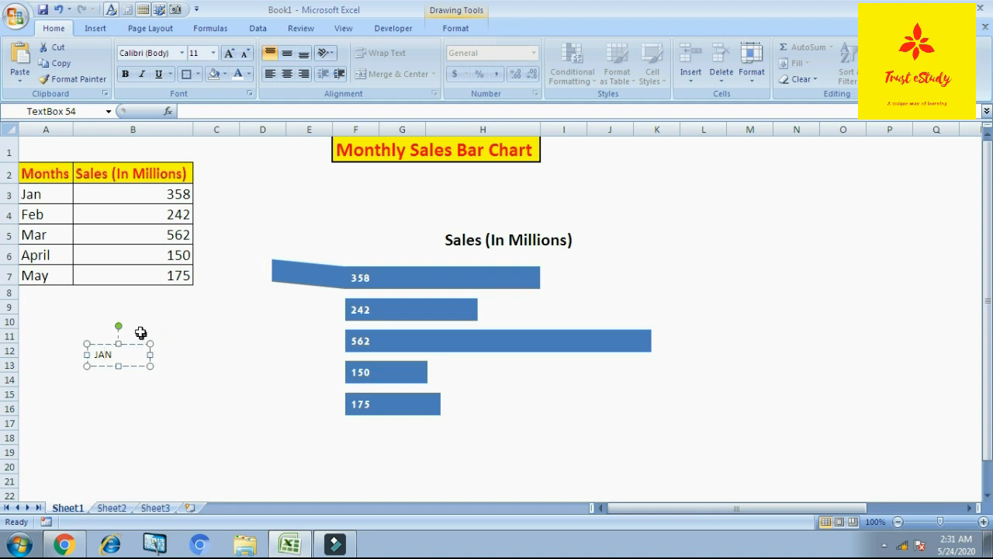
drag(140, 343, 317, 264)
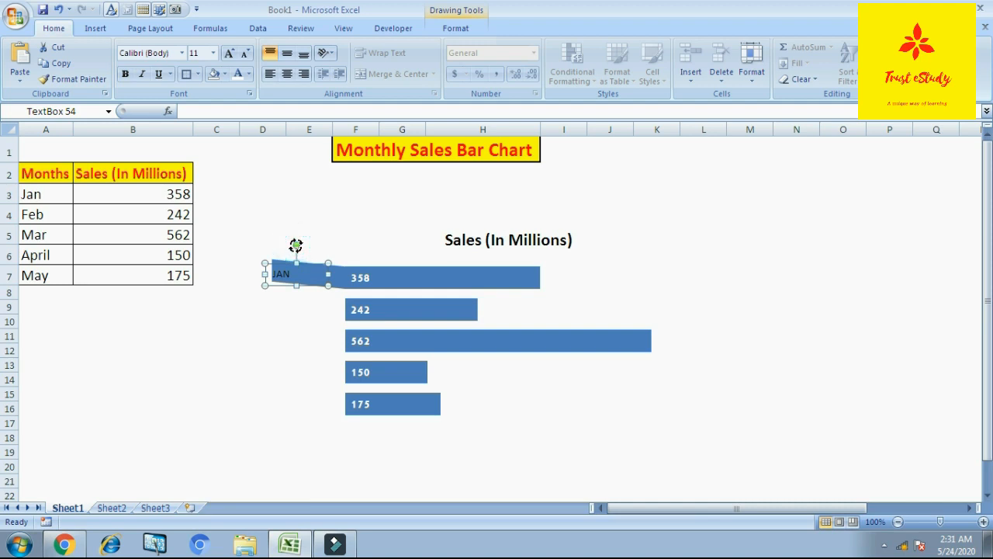
drag(295, 245, 299, 244)
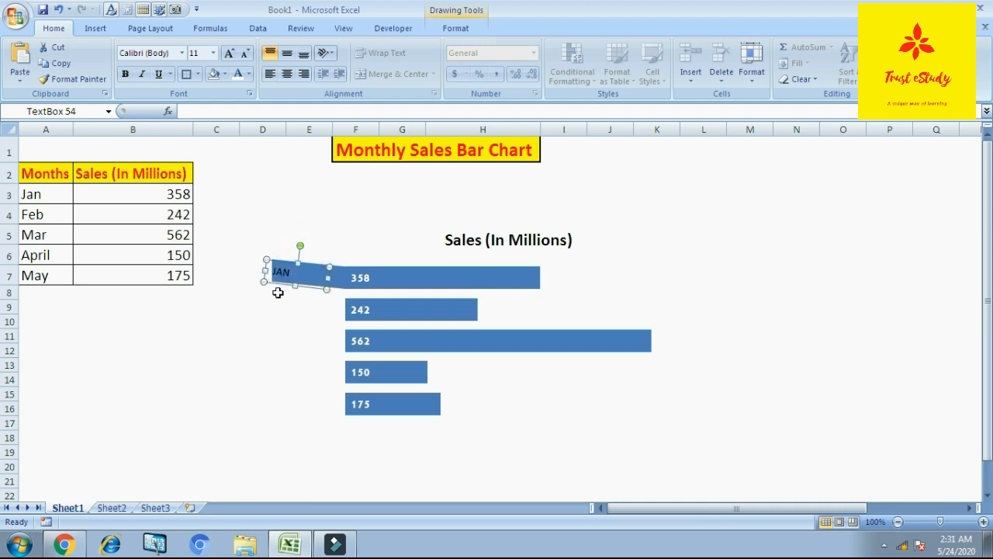
- Adjust the rotated JAN text box so its text sits fully inside the parallelogram
click(326, 280)
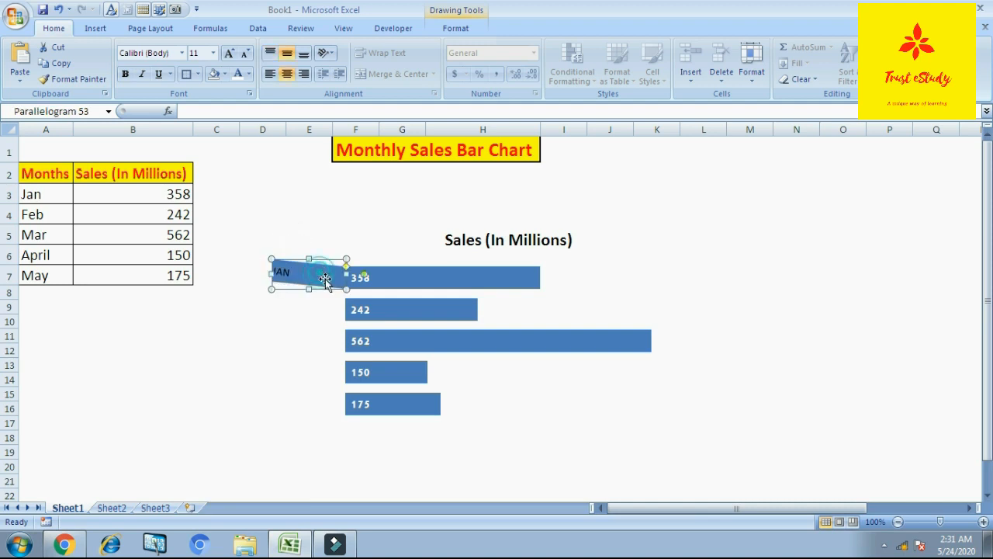
click(281, 268)
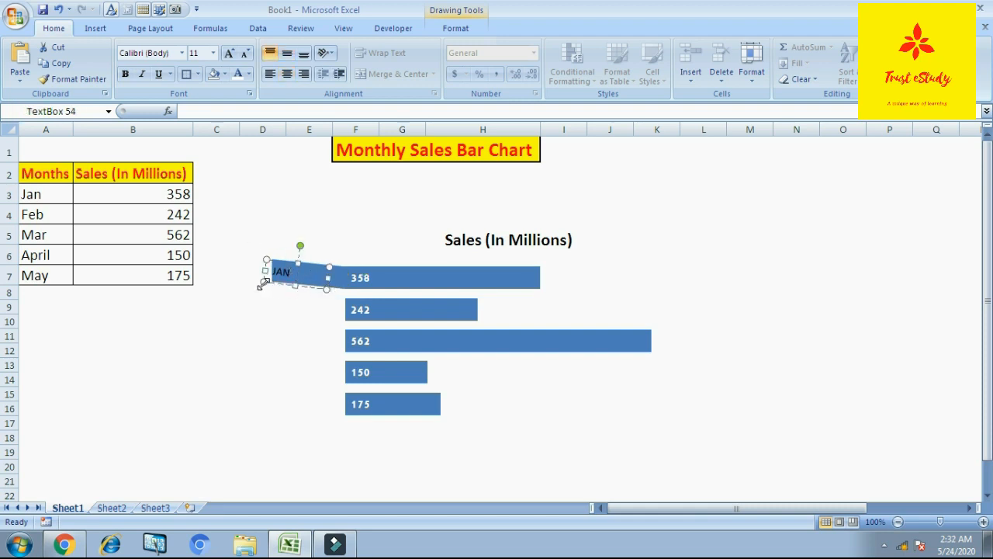
drag(329, 282, 303, 282)
click(314, 281)
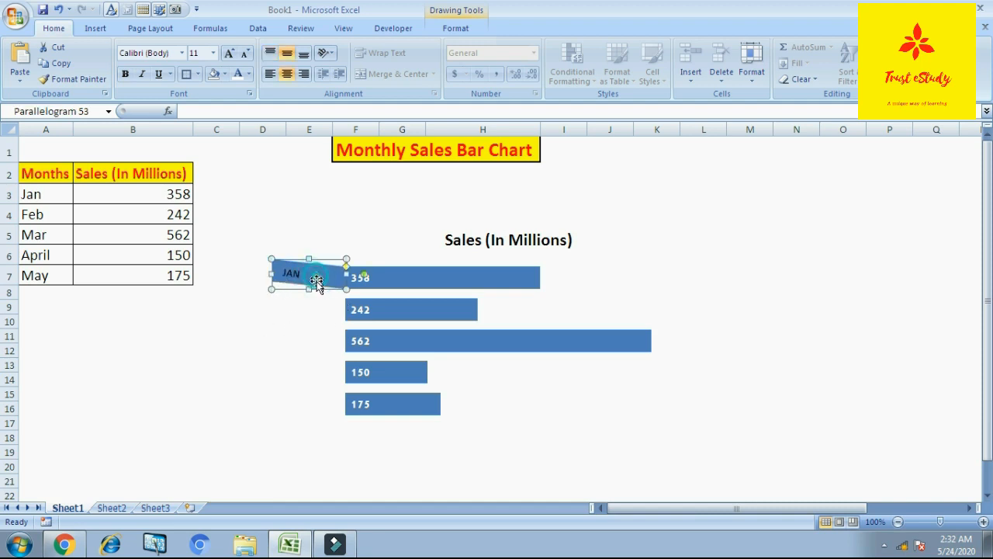
- Make the JAN label text bold and set its font size to 12
click(288, 271)
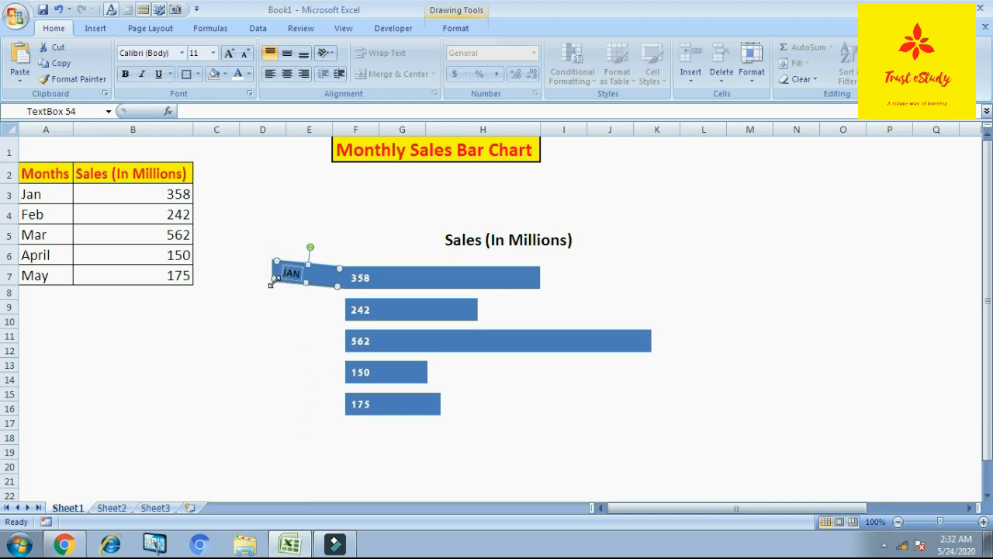
click(125, 73)
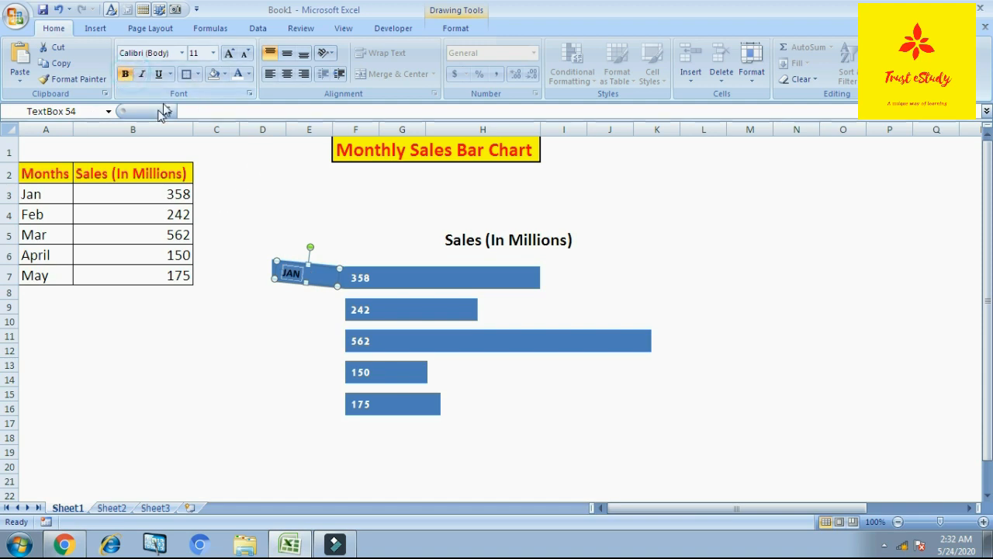
click(213, 52)
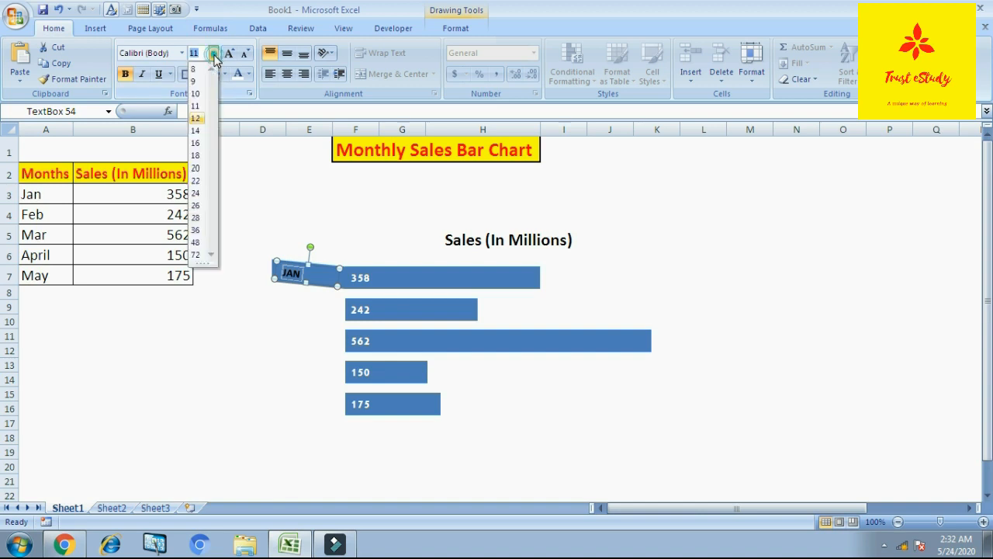
click(198, 121)
click(292, 333)
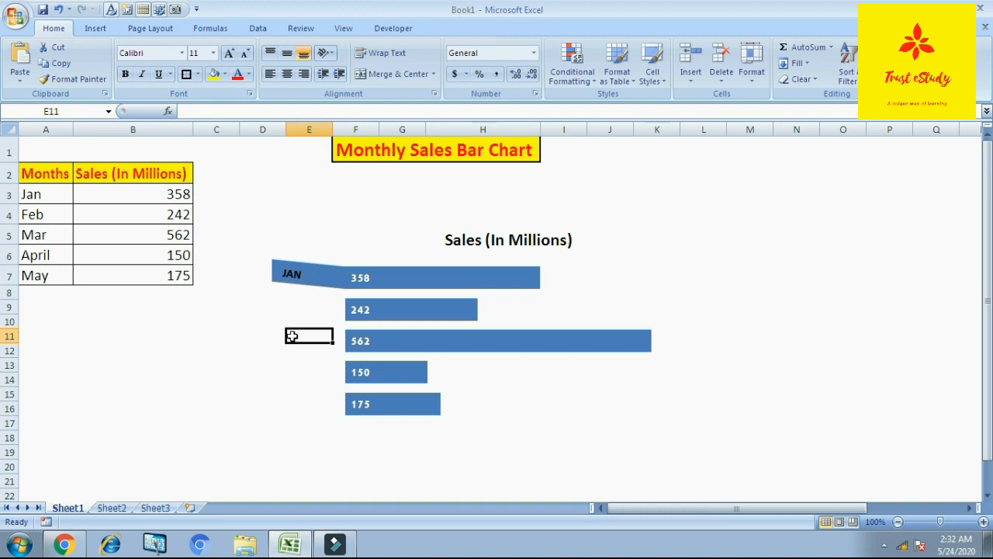
- Group the JAN text box with the parallelogram beneath it
click(292, 271)
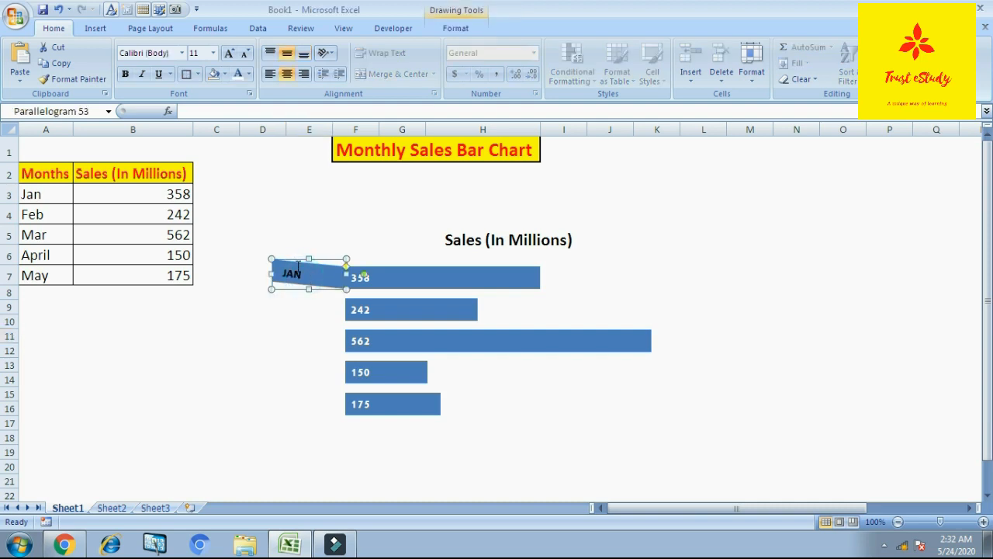
click(298, 268)
click(314, 258)
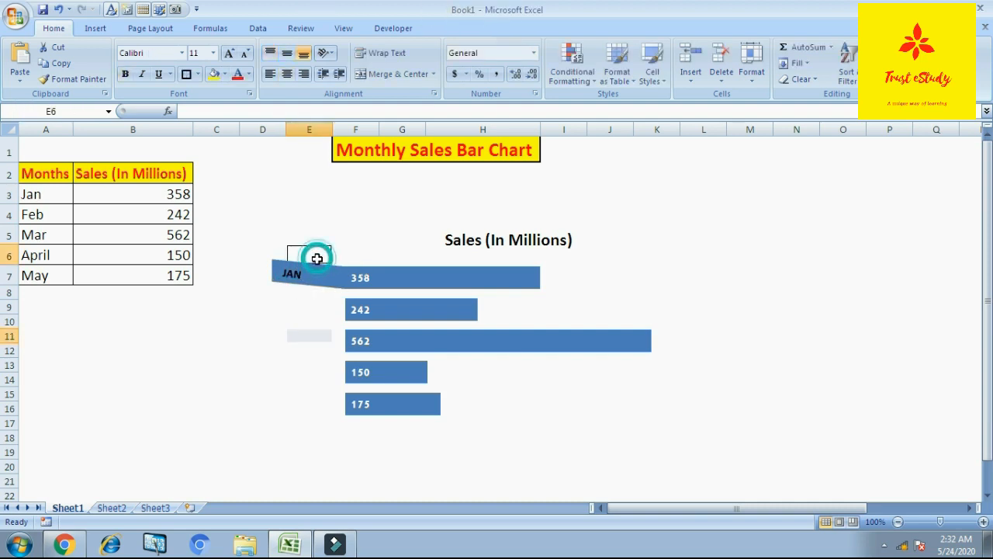
click(291, 274)
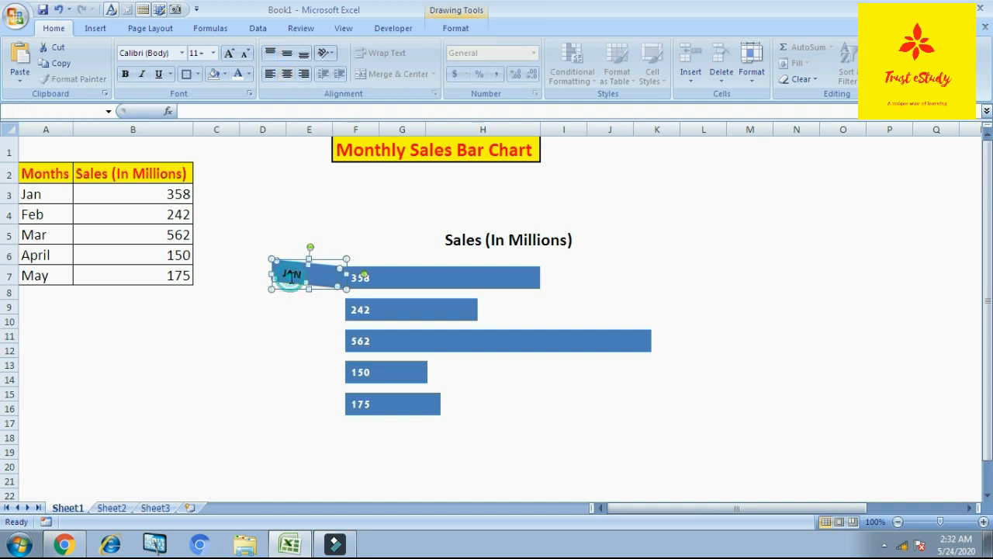
right_click(303, 274)
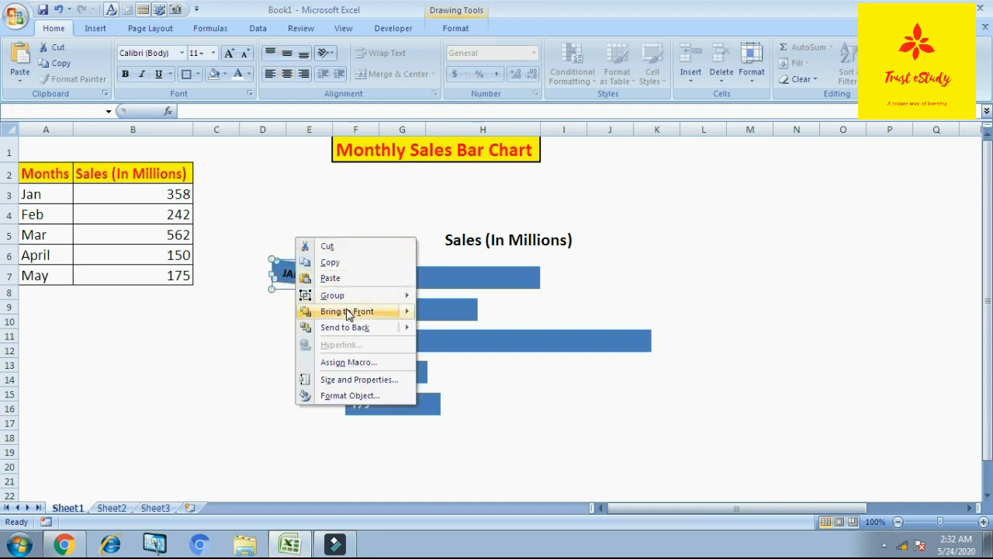
mouse_move(357, 297)
click(452, 298)
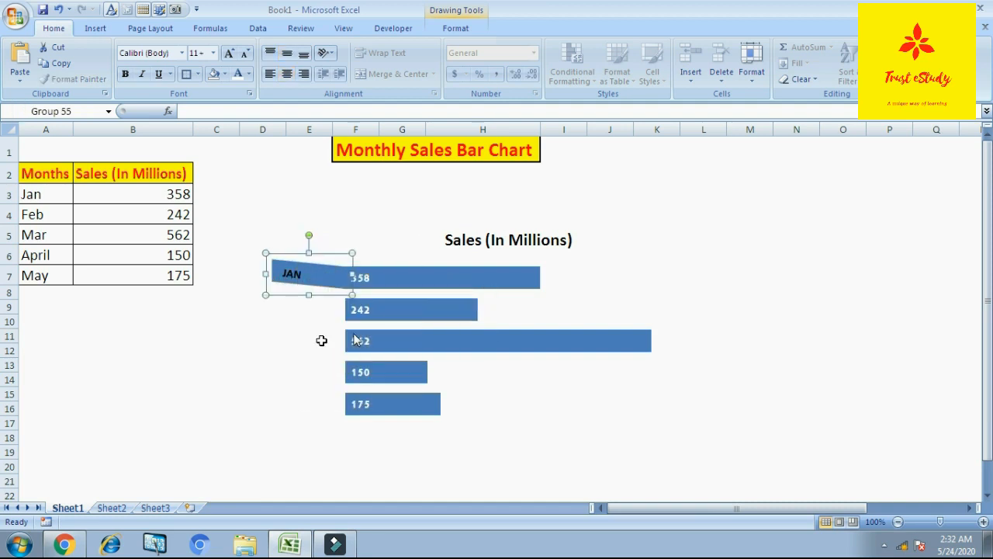
click(229, 337)
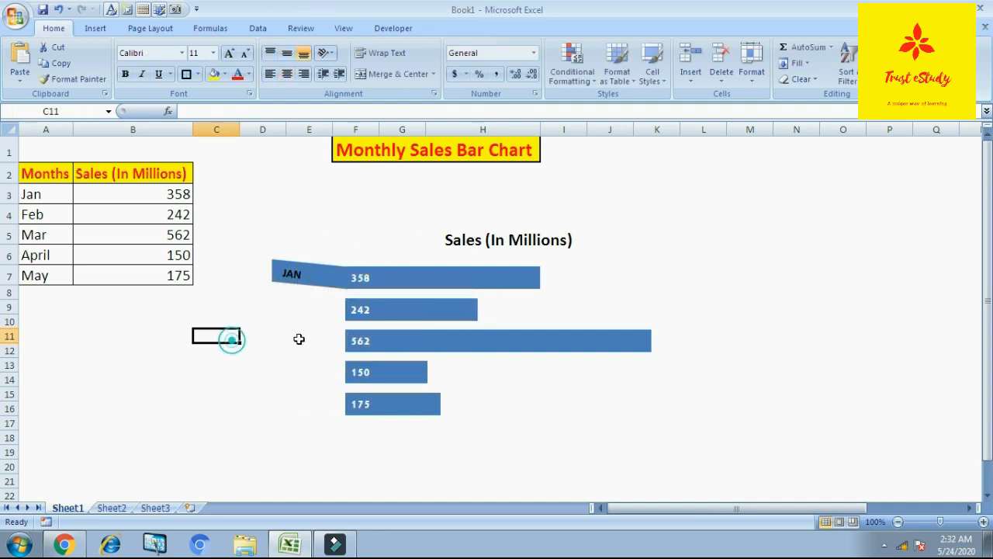
- Nudge the grouped JAN label down and back up to check its alignment with the 358 bar
click(311, 273)
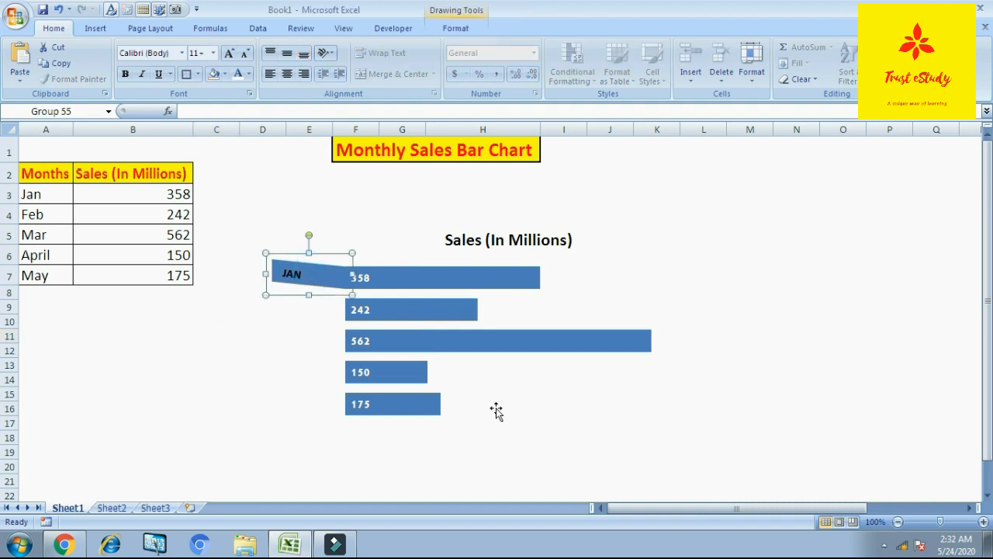
key(Down)
key(Down)
key(Down)
key(Down)
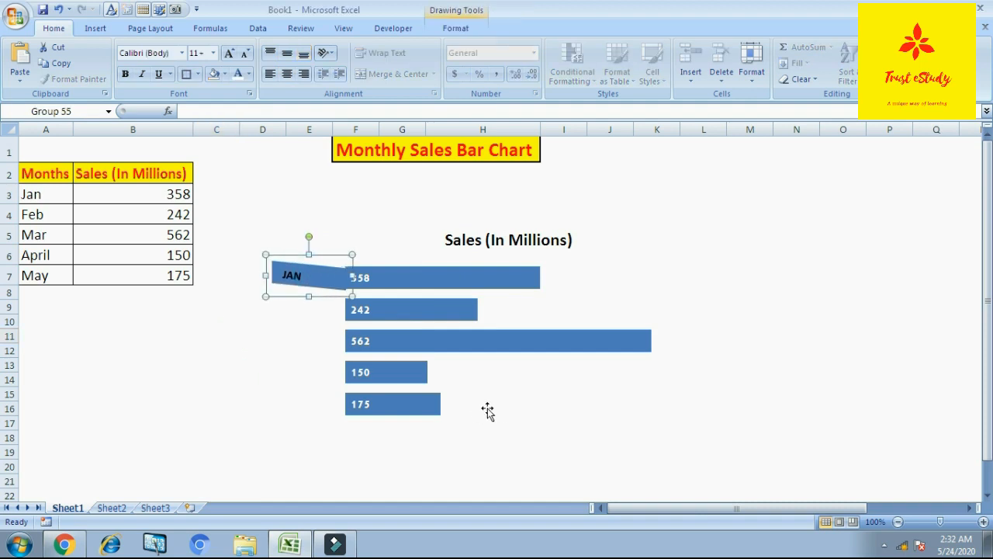
key(Up)
key(Up)
key(Up)
key(Up)
key(Up)
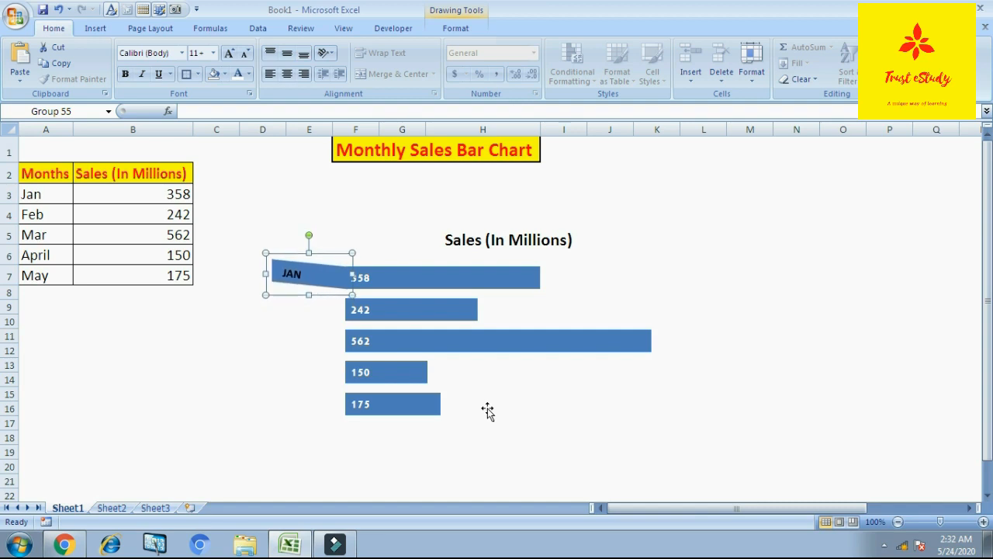
key(Down)
- Duplicate the grouped JAN label and align the copy flush with the start of the 242 bar
key(ctrl+d)
drag(324, 288, 306, 303)
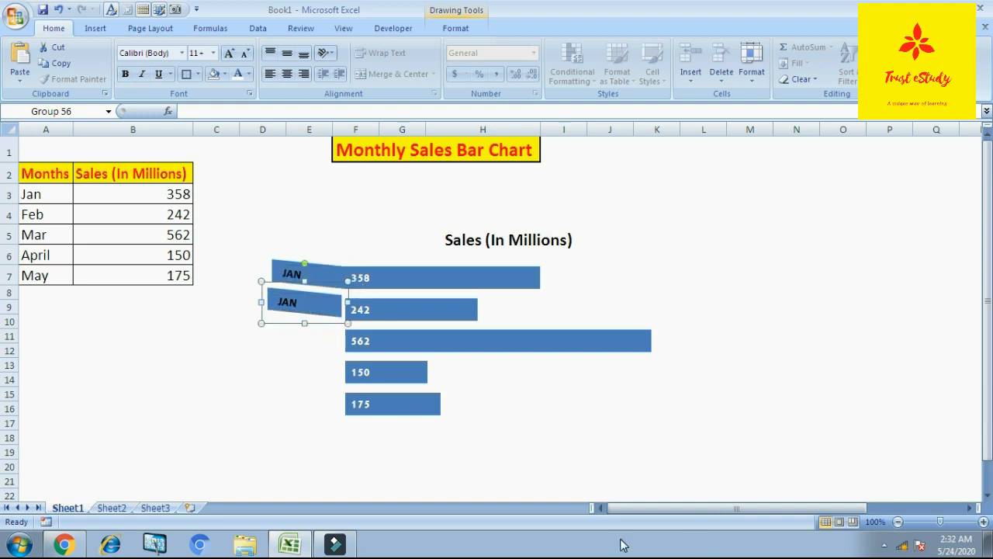
key(Right)
key(Right)
key(Right)
key(Right)
key(Right)
key(Down)
key(Down)
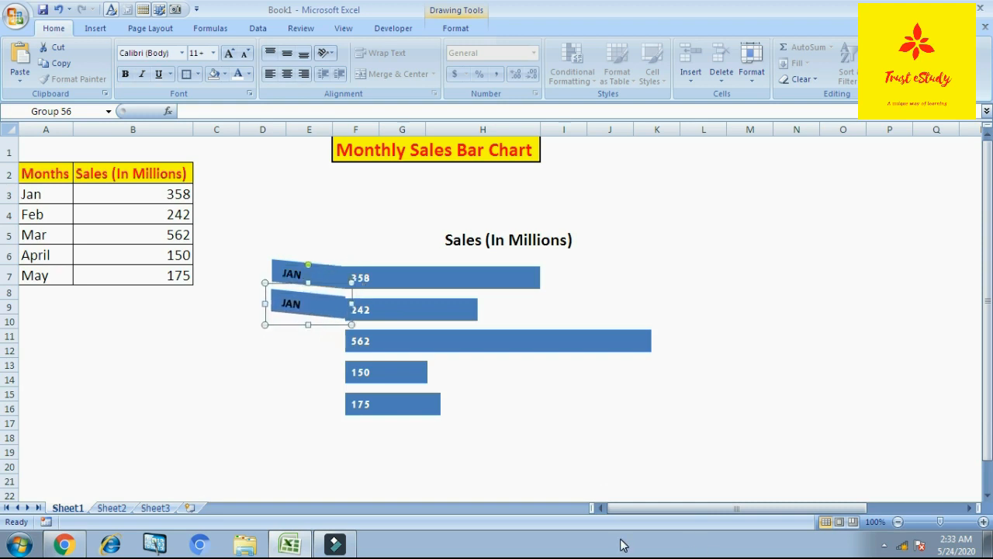
key(Down)
key(Down)
key(Down)
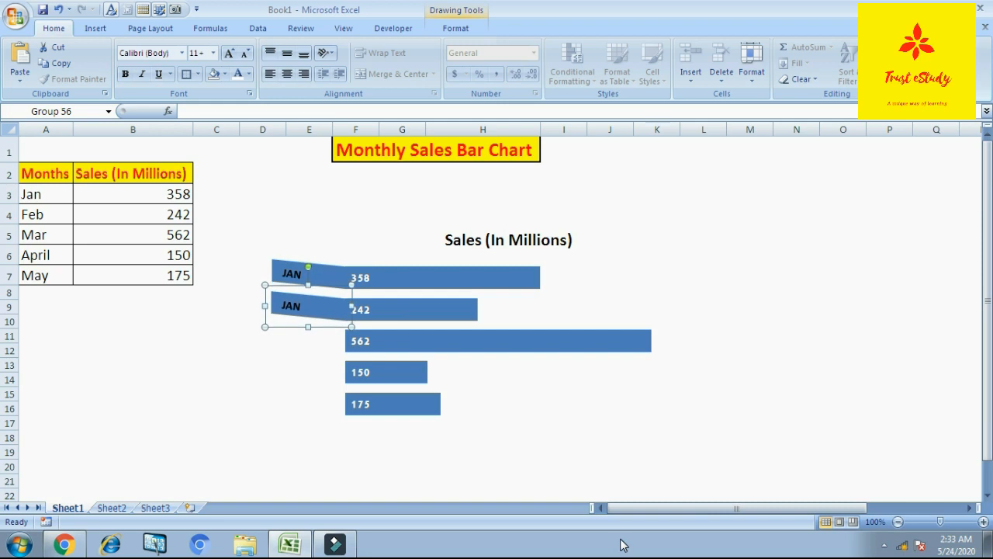
- Duplicate the JAN label group again and align the copy flush with the start of the 562 bar
key(ctrl+d)
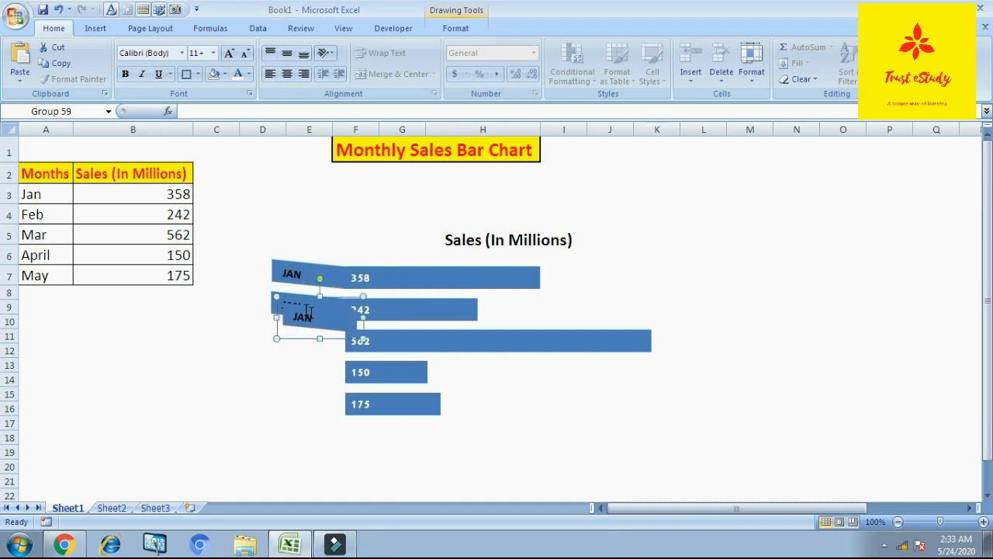
drag(335, 320, 327, 345)
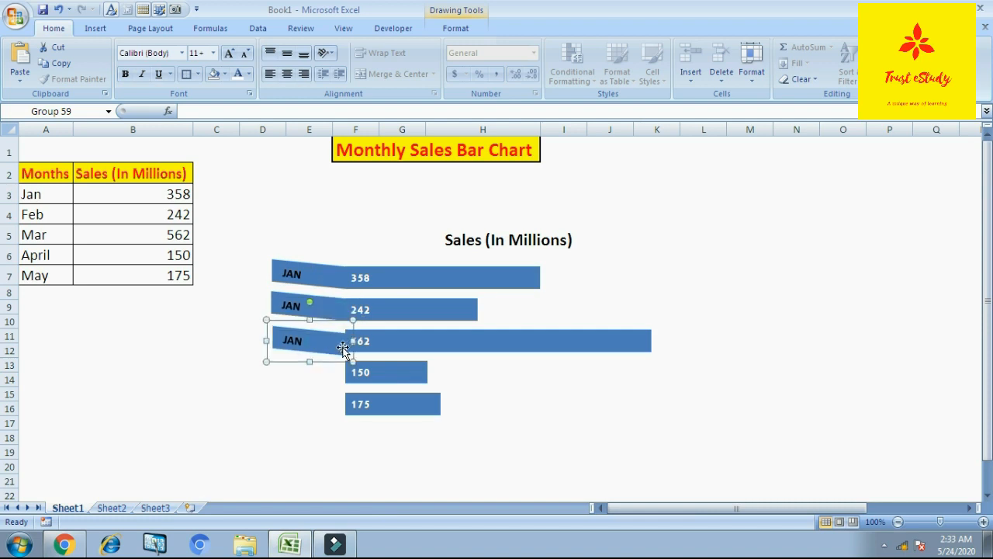
key(Up)
key(Up)
key(Up)
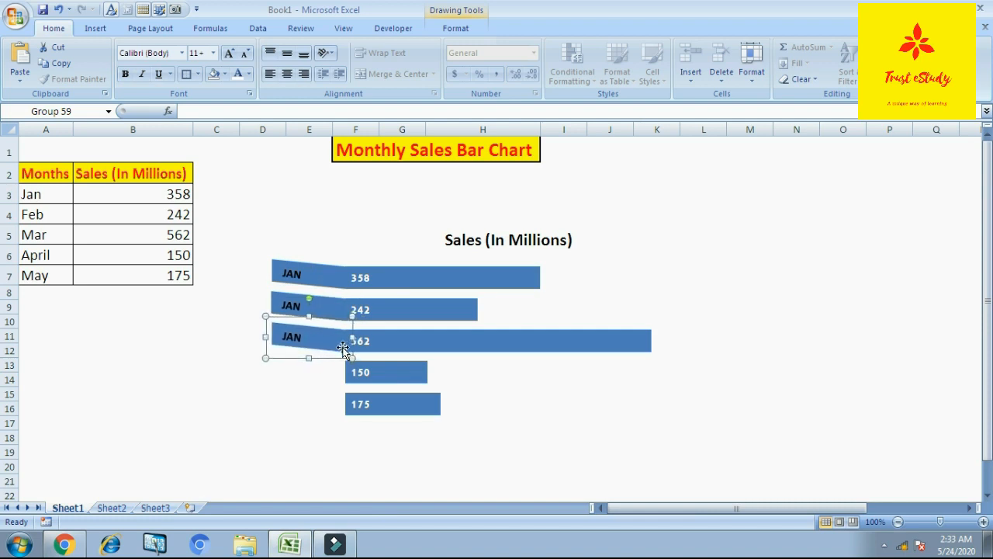
key(Left)
- Make two more copies of the JAN label group and place them beside the 150 and 175 bars
click(248, 392)
click(311, 341)
key(ctrl+d)
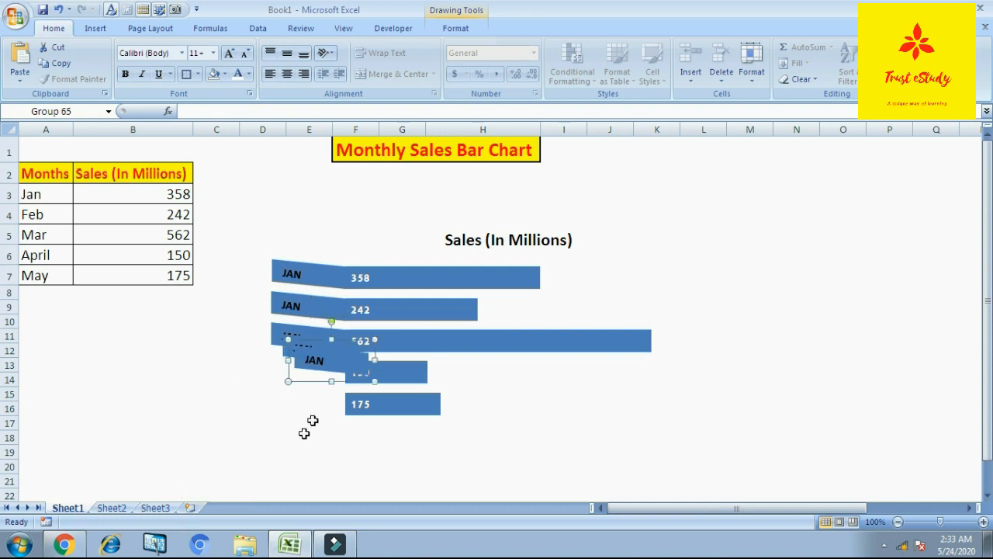
drag(345, 361, 318, 374)
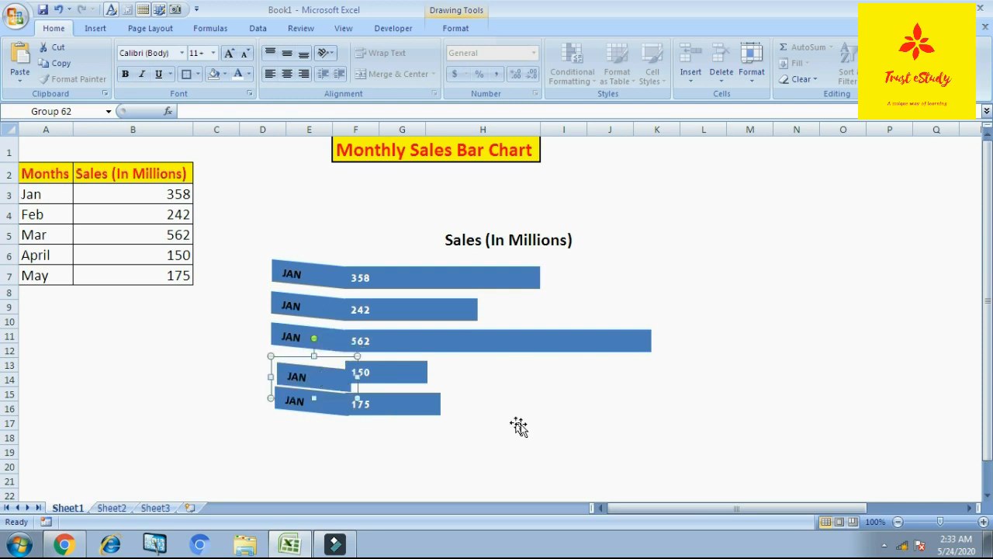
- Nudge the JAN label group beside the 150 bar up and left until it sits flush with the bar's start
key(Up)
key(Up)
key(Up)
key(Up)
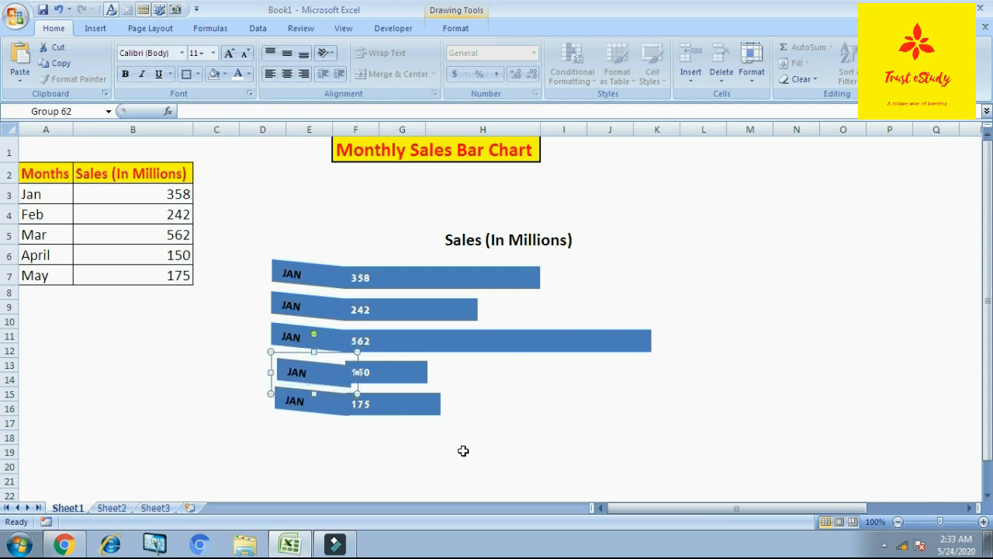
key(Left)
key(Left)
key(Left)
key(Left)
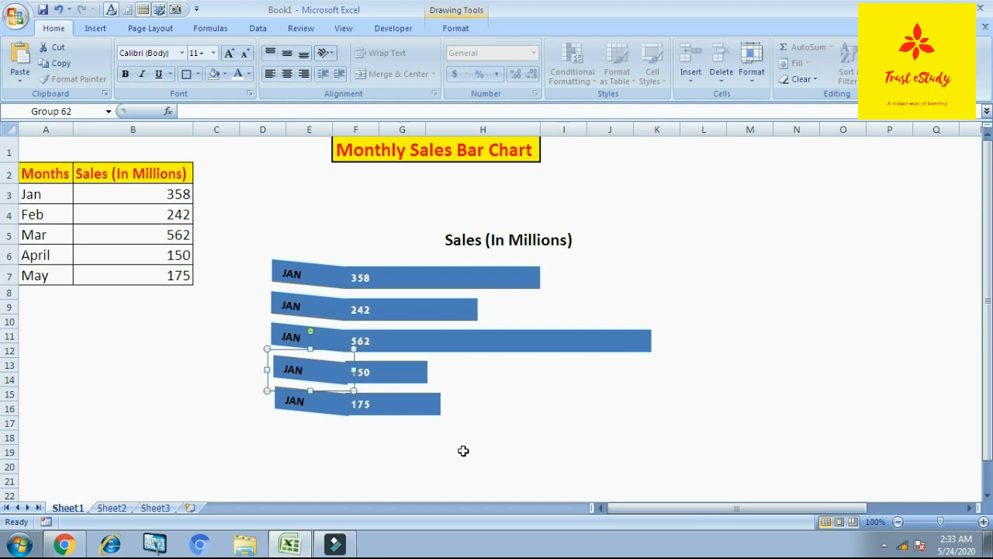
key(Left)
key(Left)
key(Up)
key(Up)
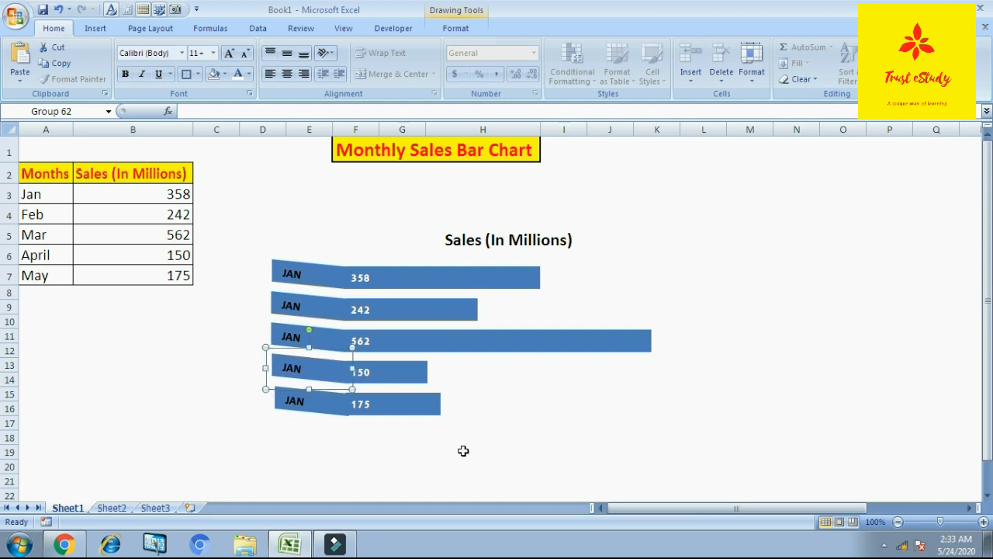
- Nudge the JAN label group beside the 175 bar into line with the bar's start and the labels above
click(302, 402)
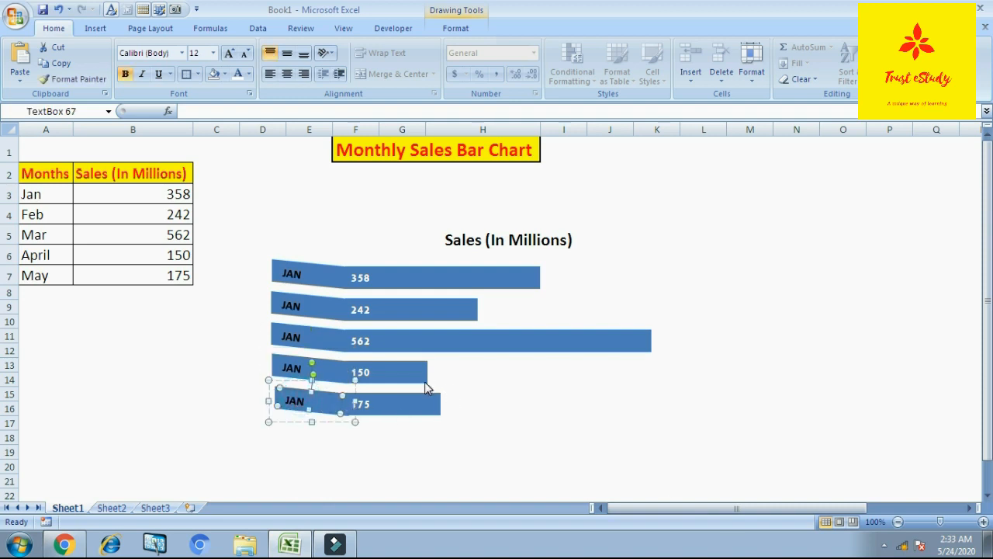
click(205, 454)
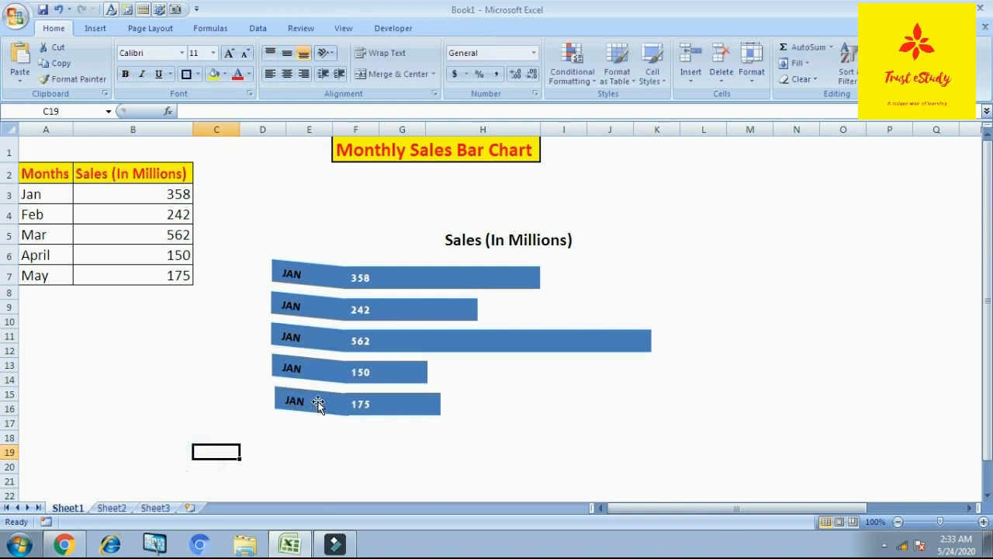
click(318, 402)
key(Left)
key(Left)
key(Left)
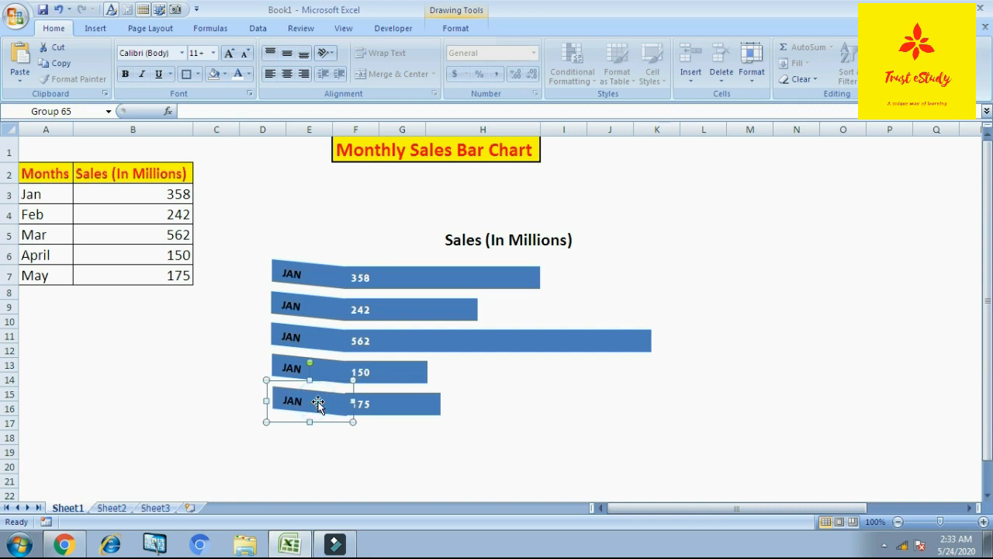
key(Up)
key(Up)
key(Left)
key(Down)
click(361, 493)
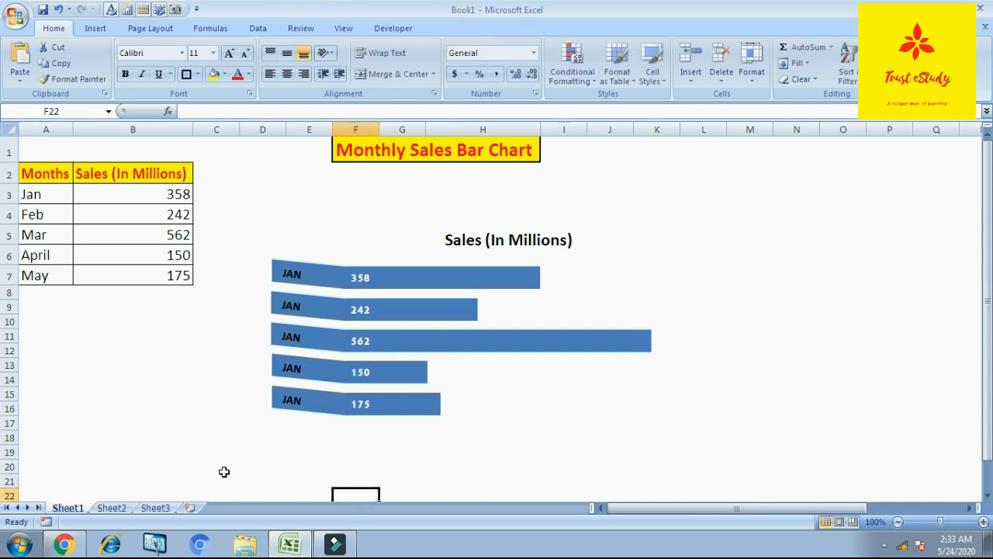
- Change the label text beside the 242, 562, 150 and 175 bars to FEB, MAR, APR and MAY
click(319, 307)
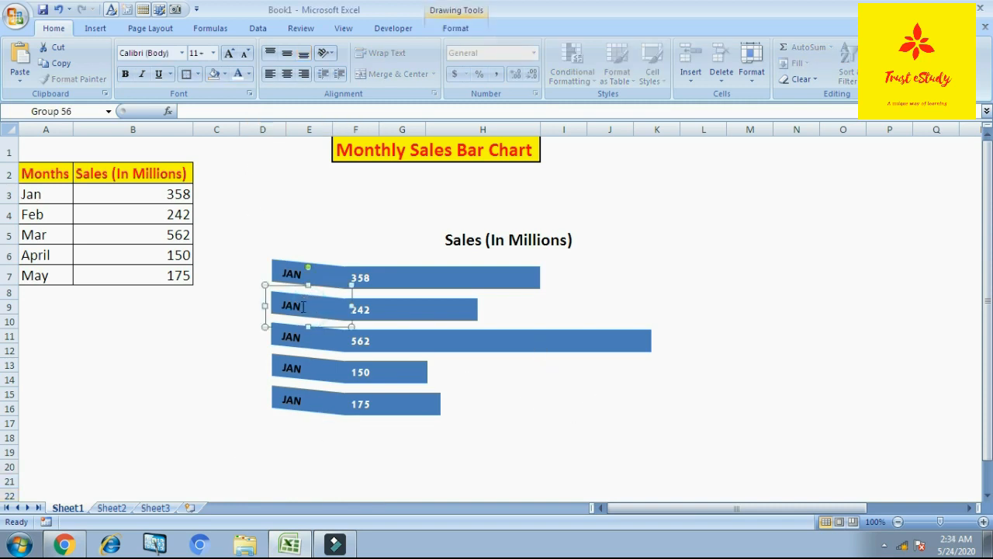
click(303, 306)
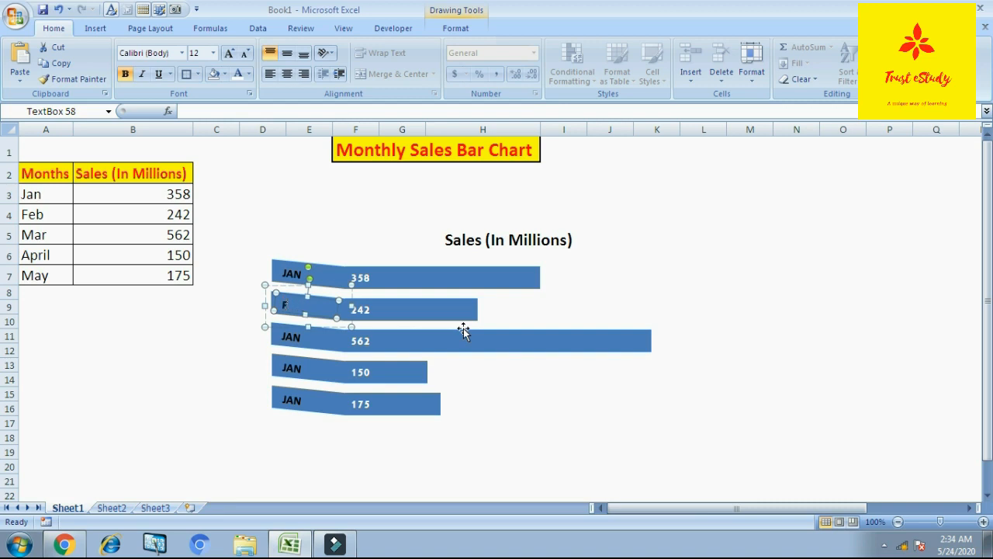
click(295, 337)
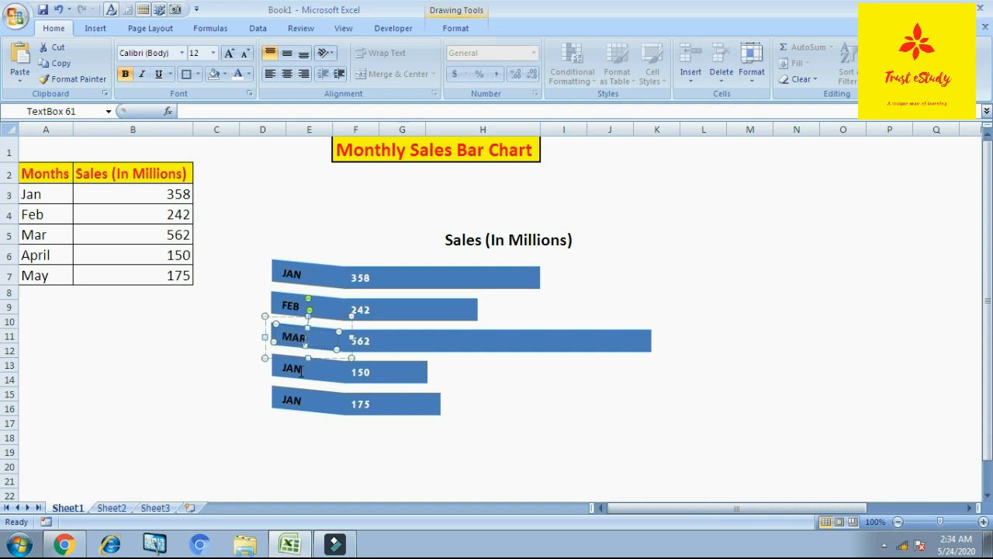
click(301, 371)
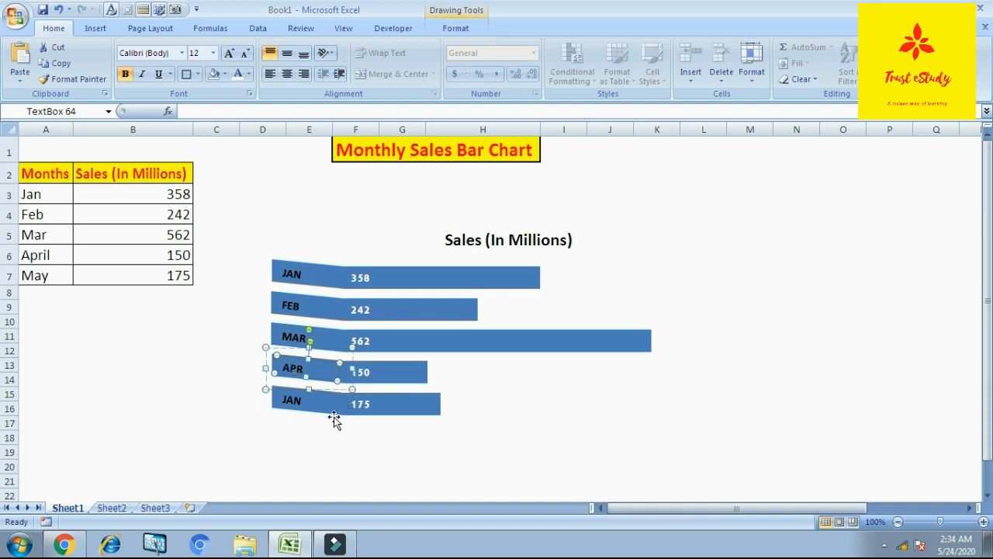
click(302, 400)
click(295, 402)
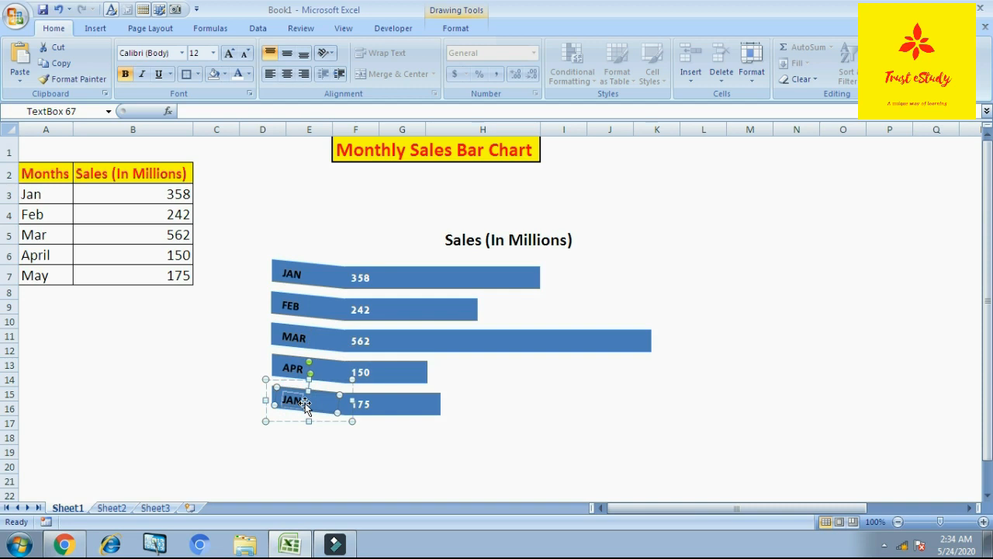
text(MAY)
click(201, 358)
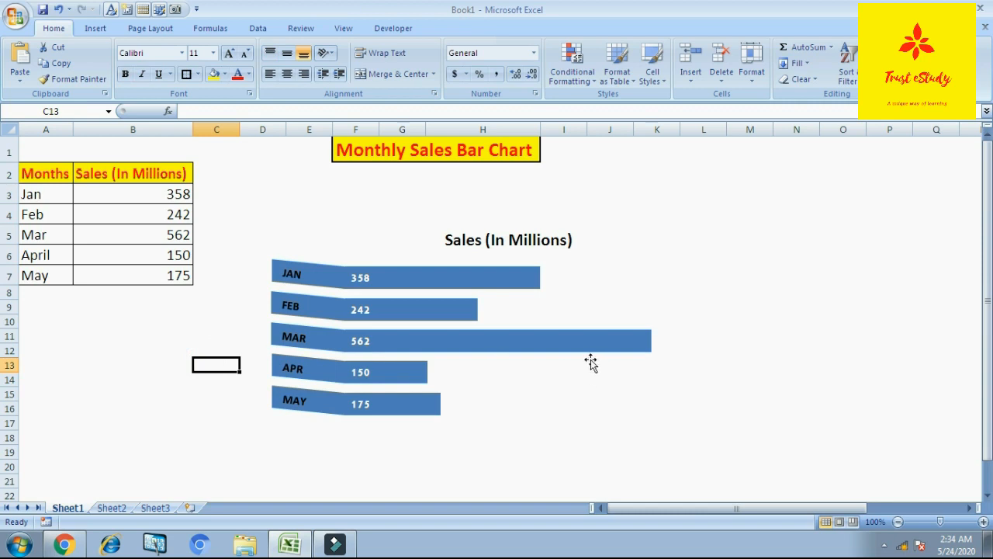
- Format the sales data series' fill to vary colors by point
click(599, 336)
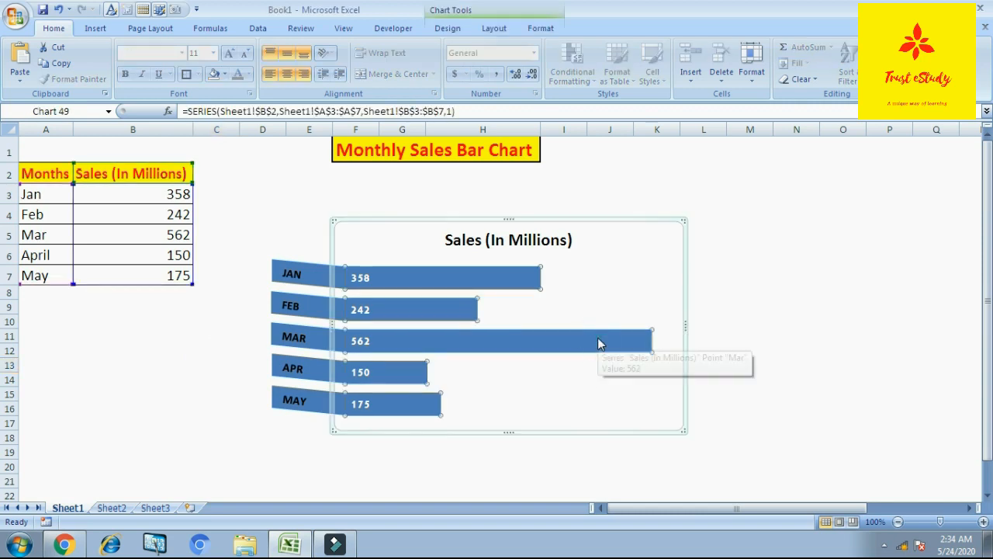
key(shift+F10)
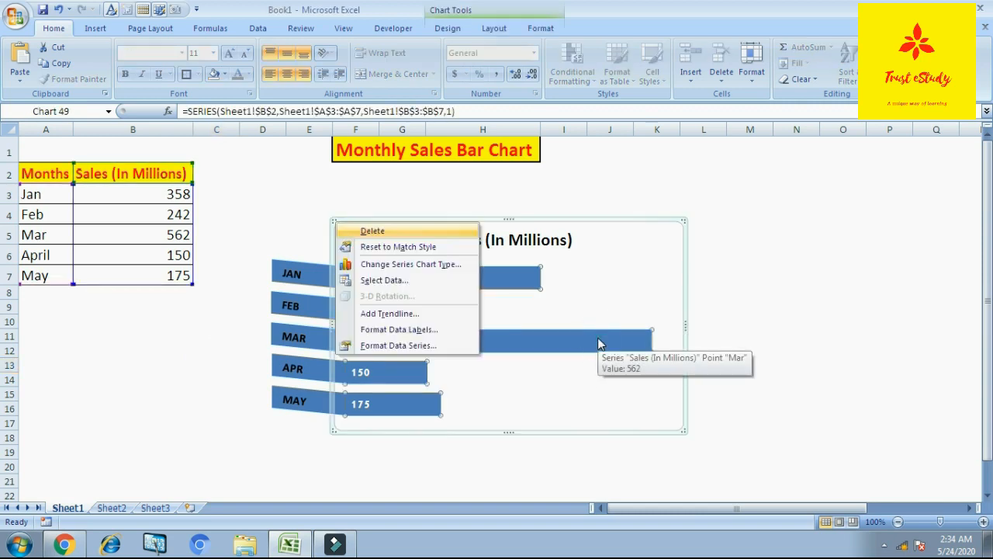
click(424, 351)
click(686, 175)
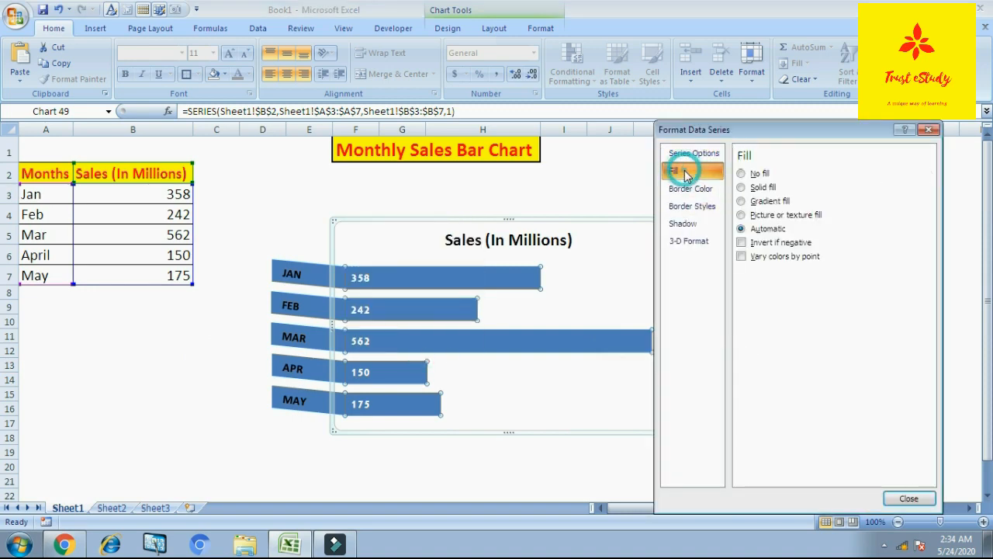
click(741, 257)
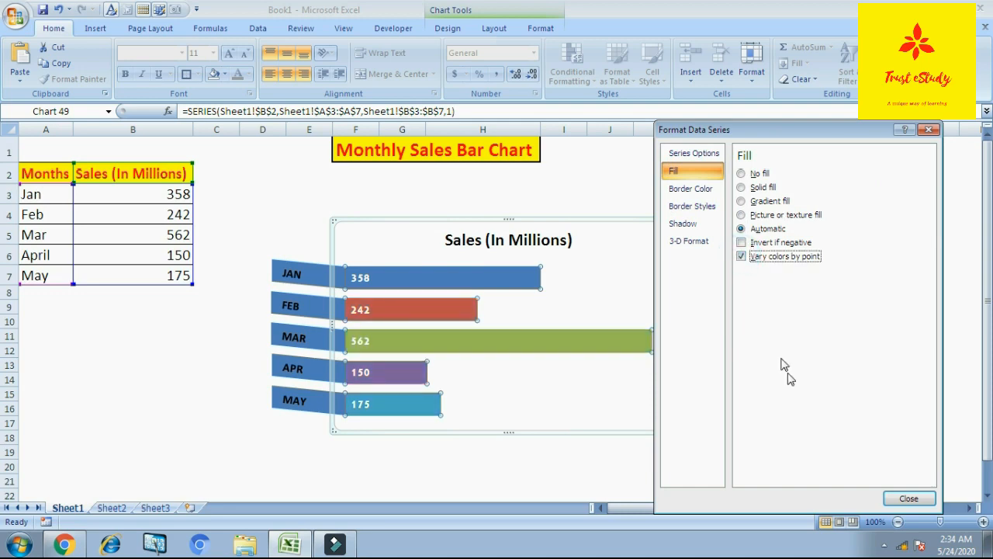
click(921, 496)
click(909, 502)
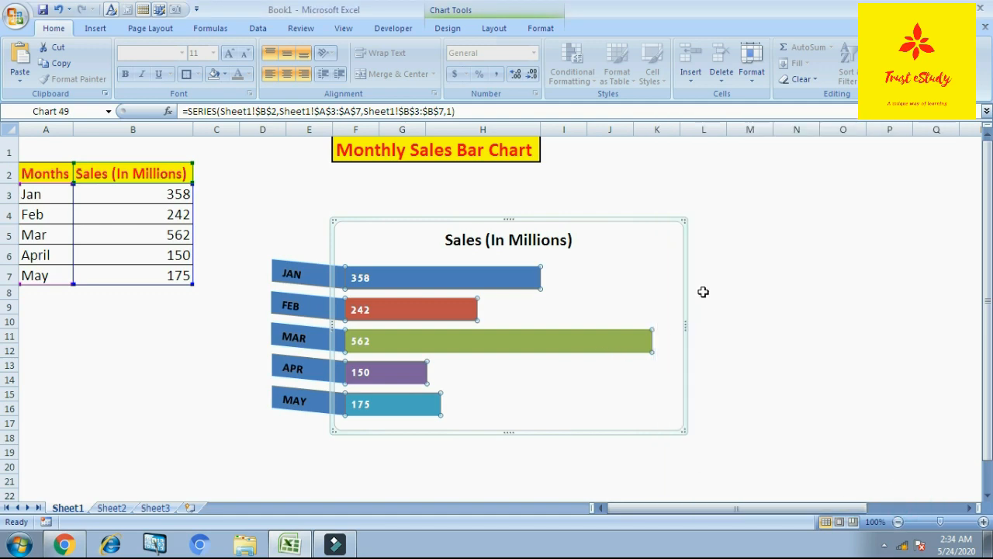
- Fill the JAN label group with a lighter blue that complements the 358 bar
click(625, 281)
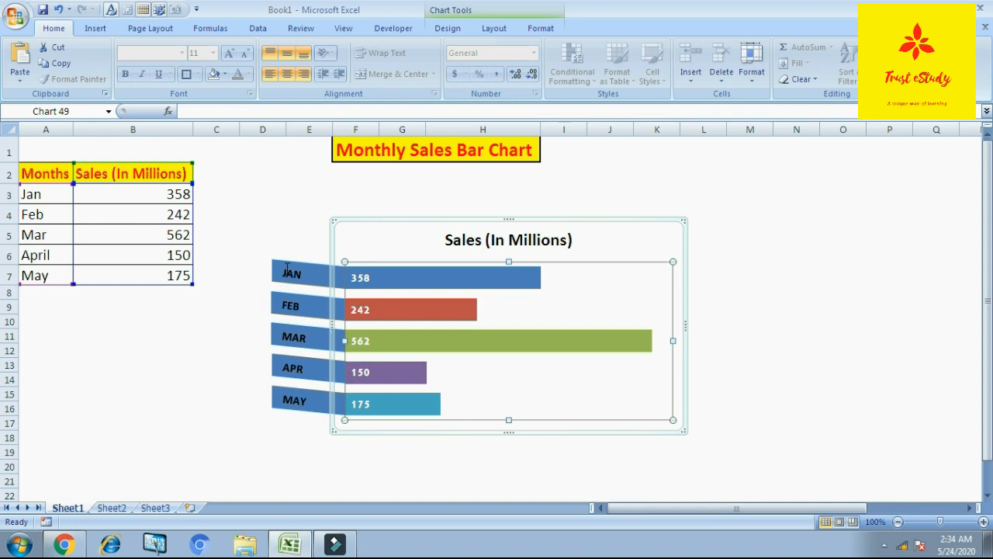
click(299, 215)
click(314, 285)
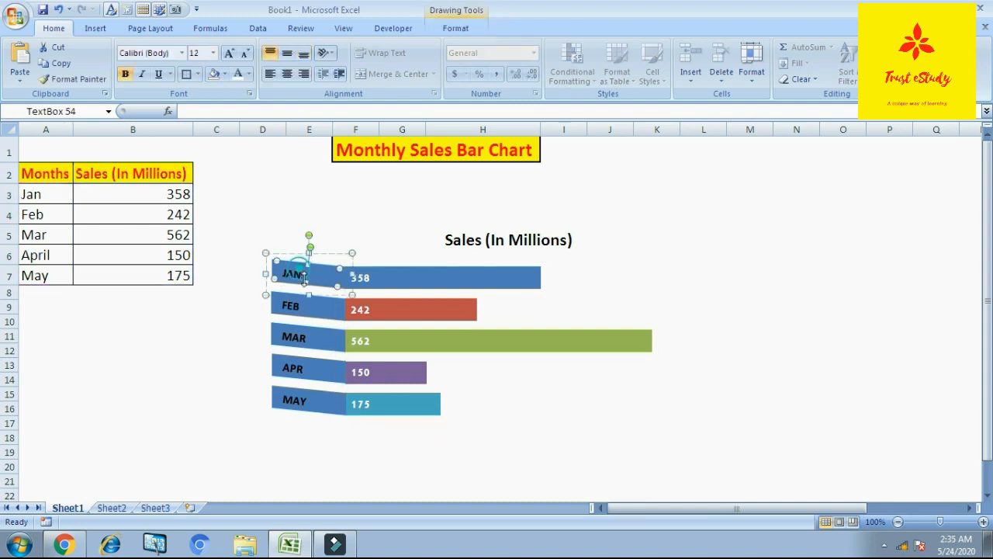
click(338, 256)
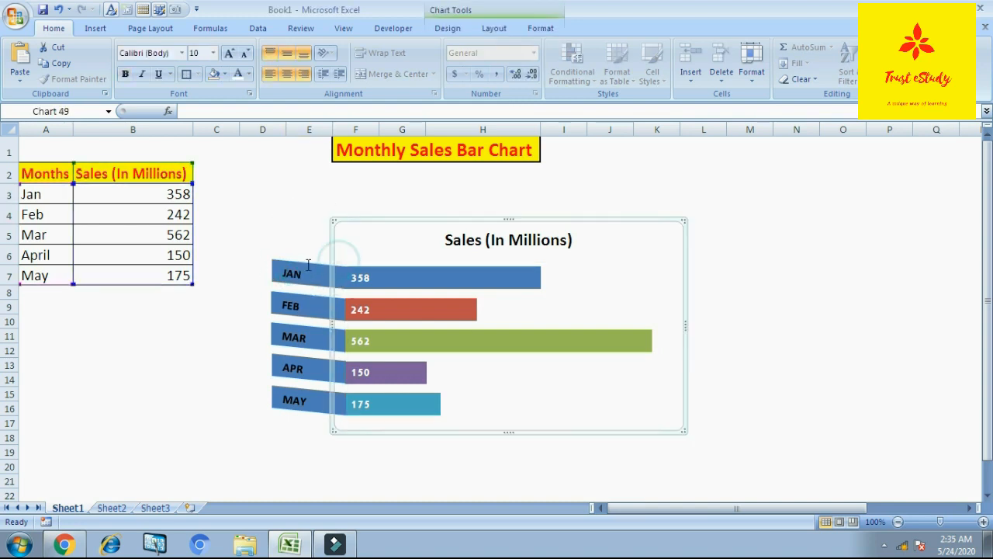
click(314, 266)
click(327, 249)
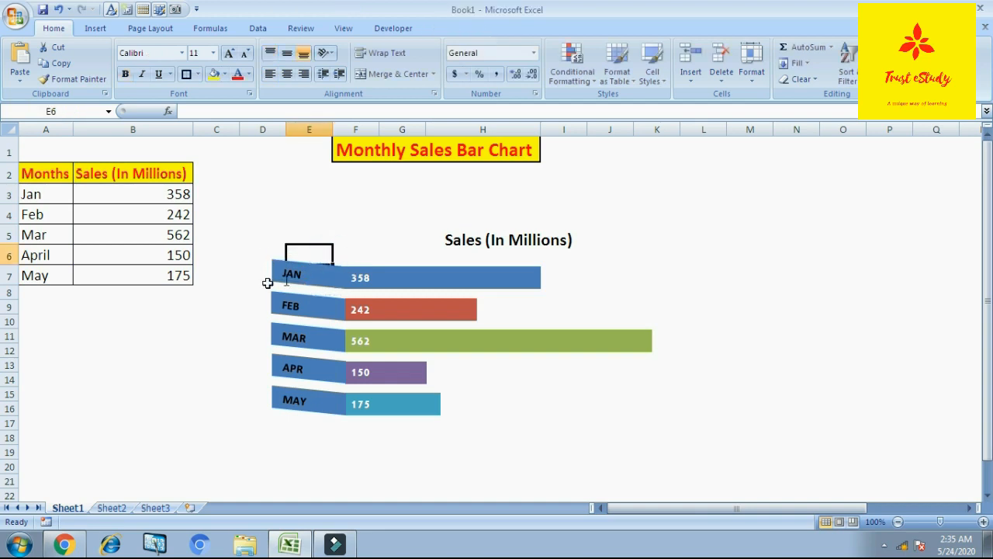
click(209, 264)
click(326, 273)
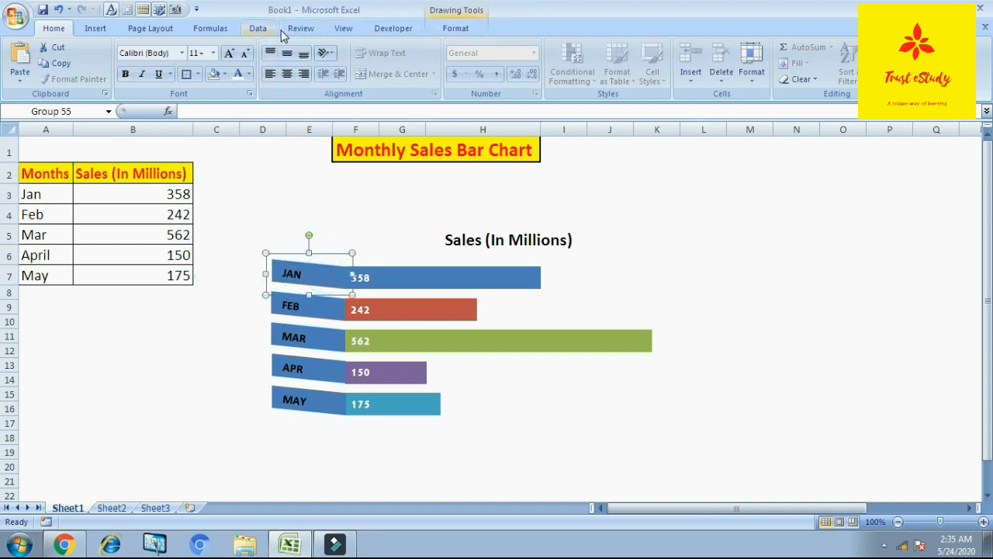
click(451, 28)
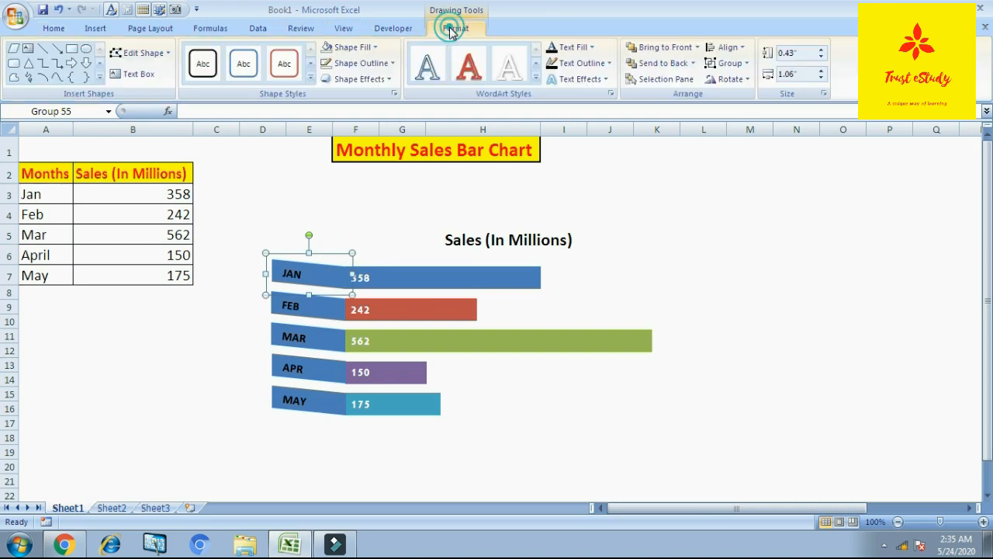
click(375, 49)
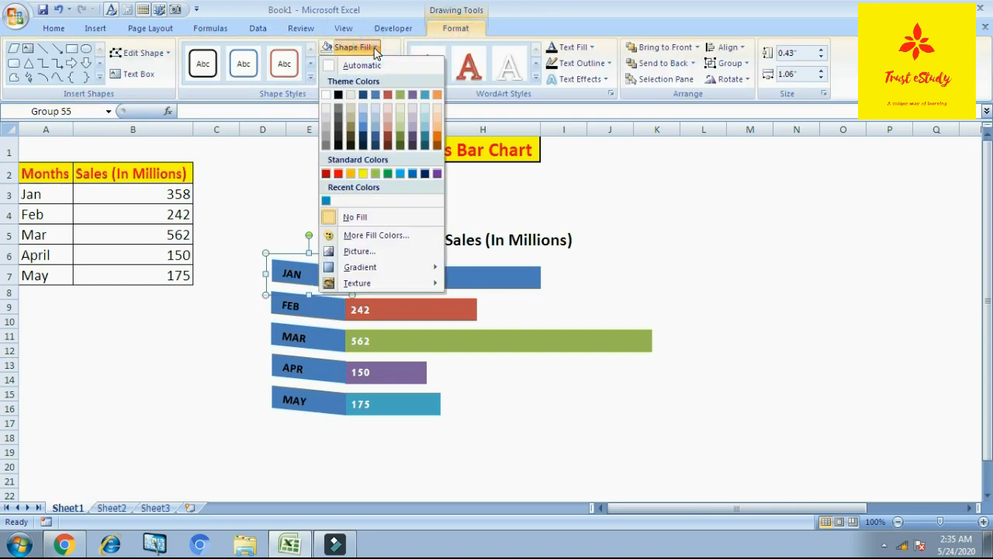
click(369, 121)
- Fill the FEB label group with a light red and the MAR label group with a light green
click(299, 316)
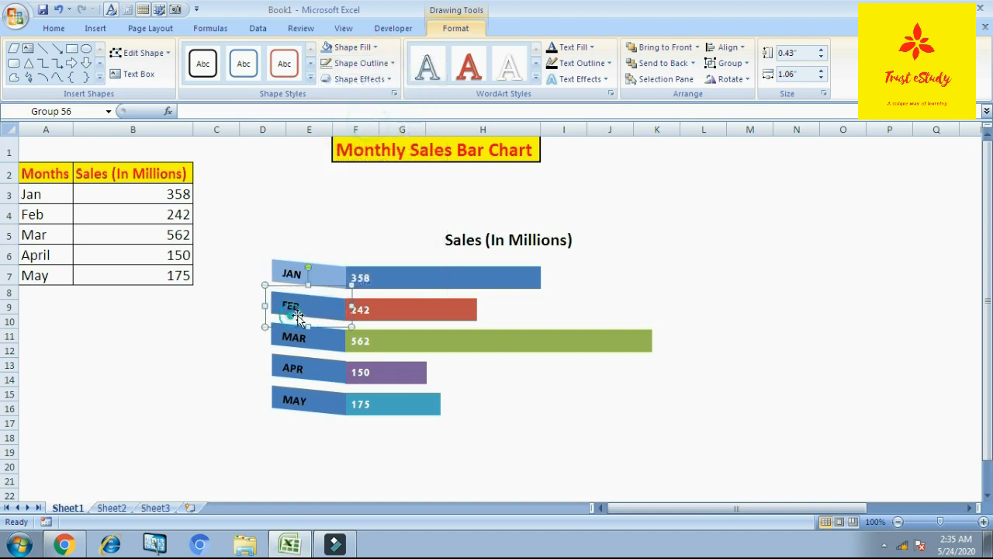
click(374, 48)
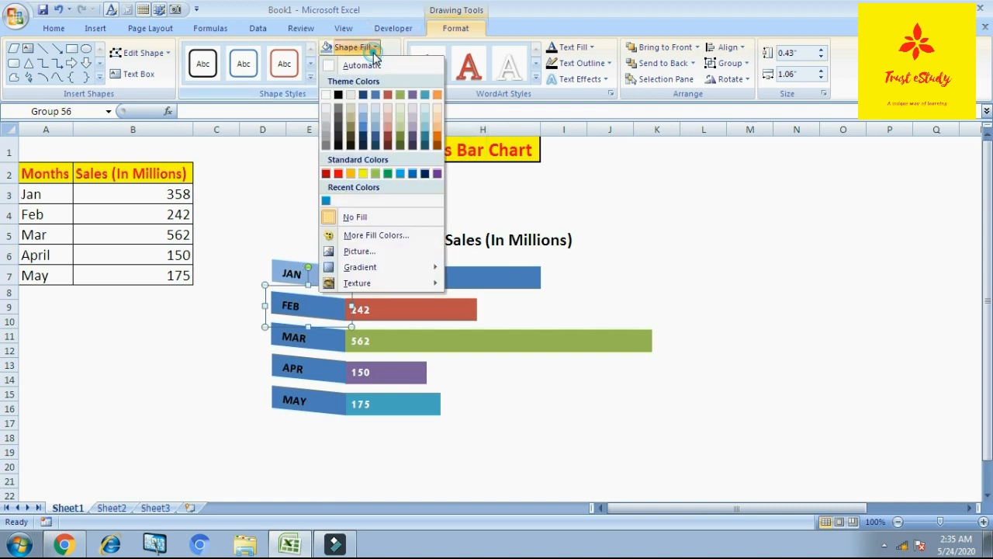
click(389, 122)
click(324, 337)
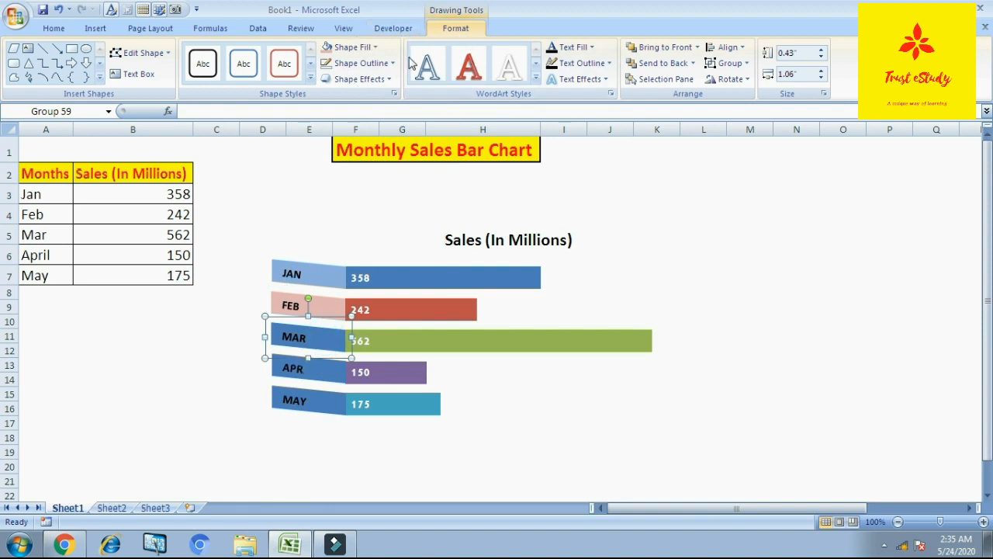
click(374, 48)
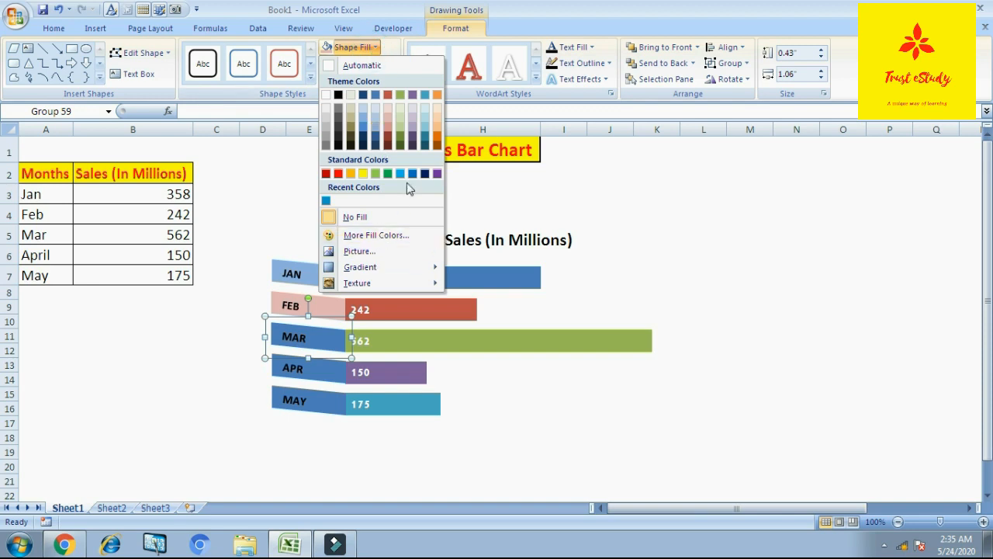
click(399, 126)
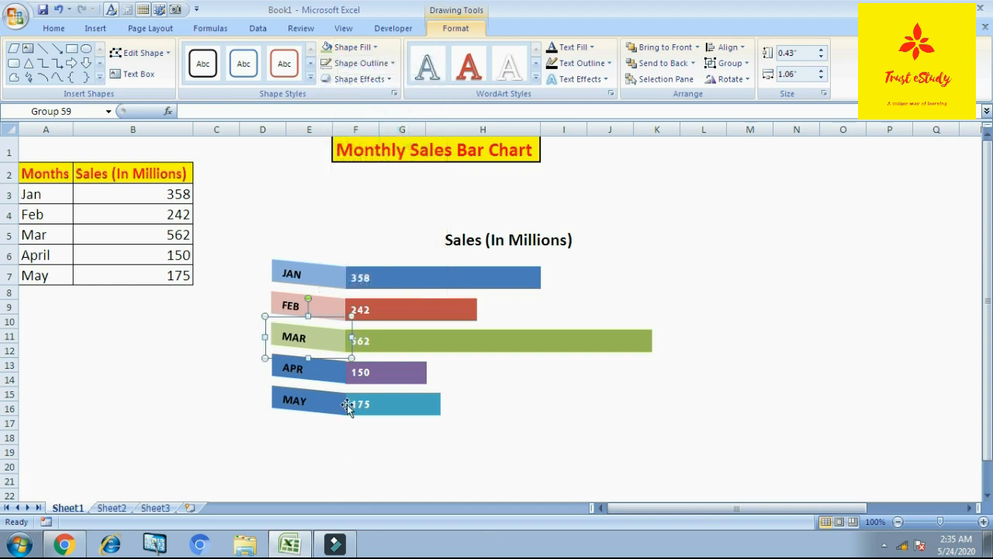
click(326, 369)
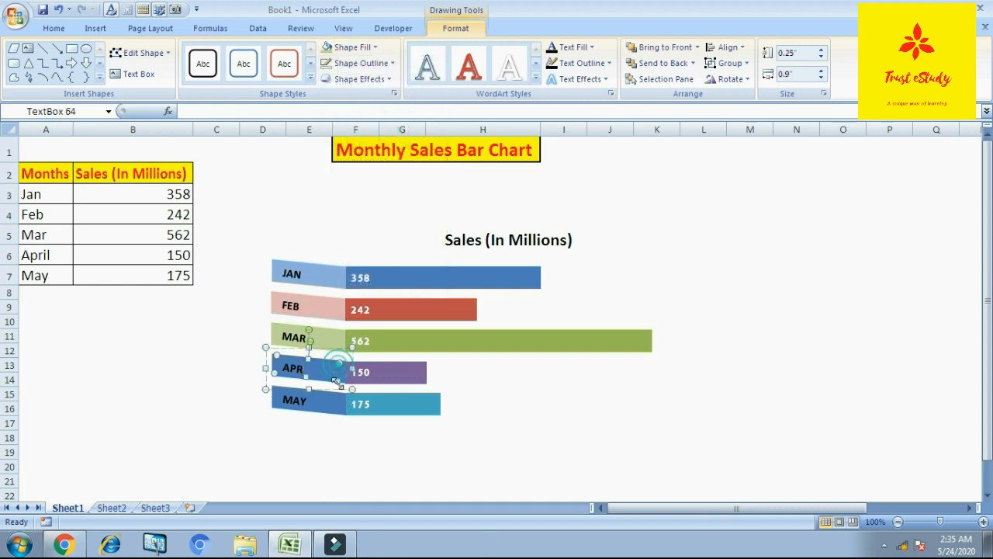
click(372, 48)
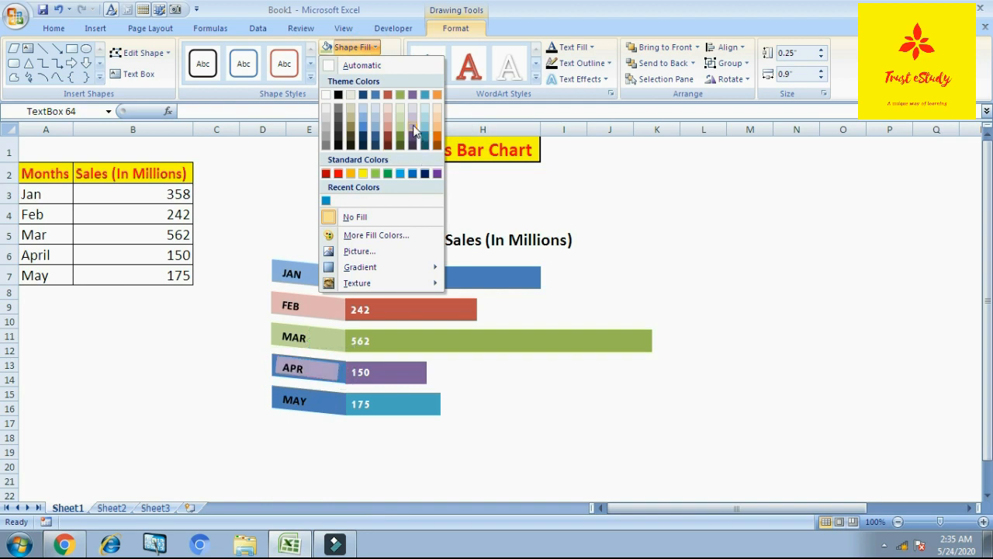
click(183, 377)
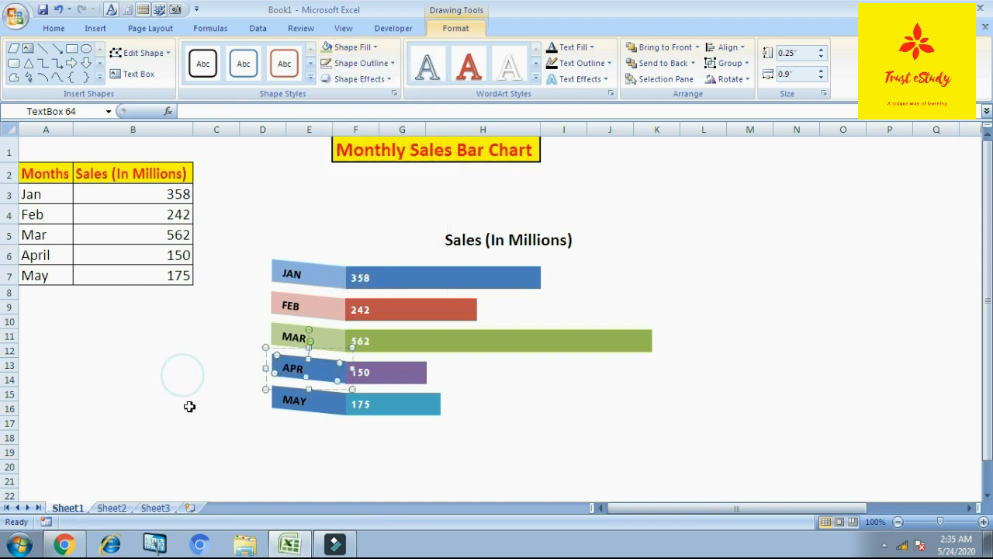
click(190, 406)
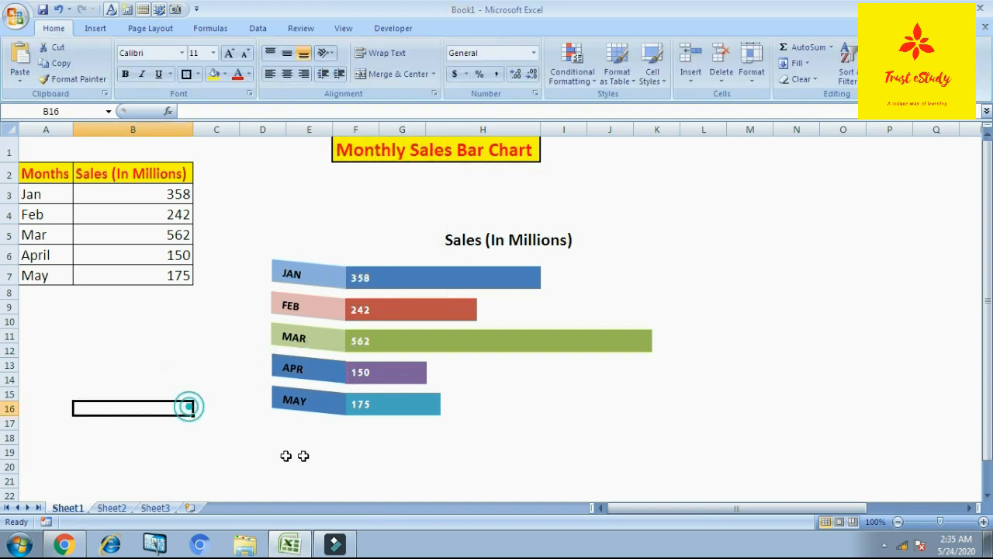
- Fill the APR label group with a light purple that matches the 150 bar
click(342, 364)
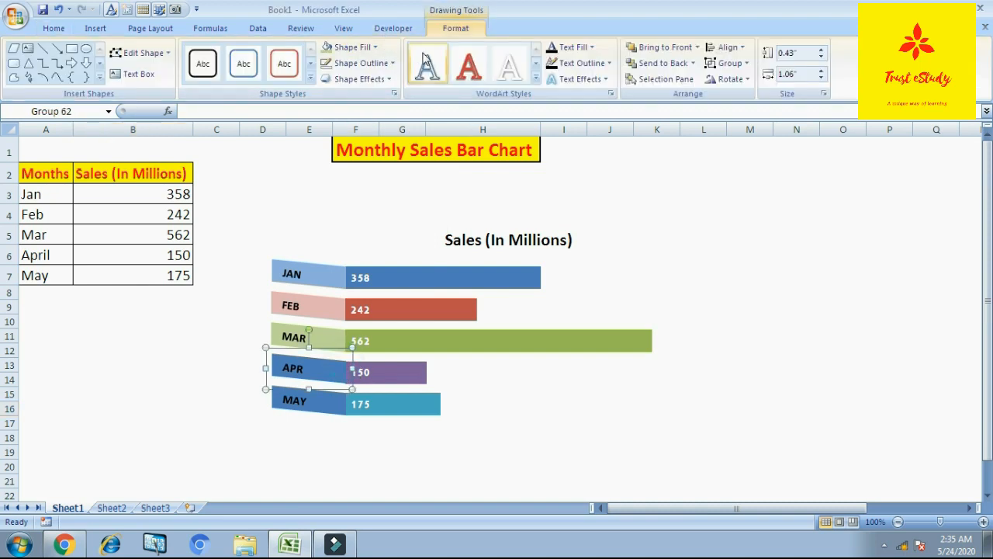
click(373, 47)
click(435, 122)
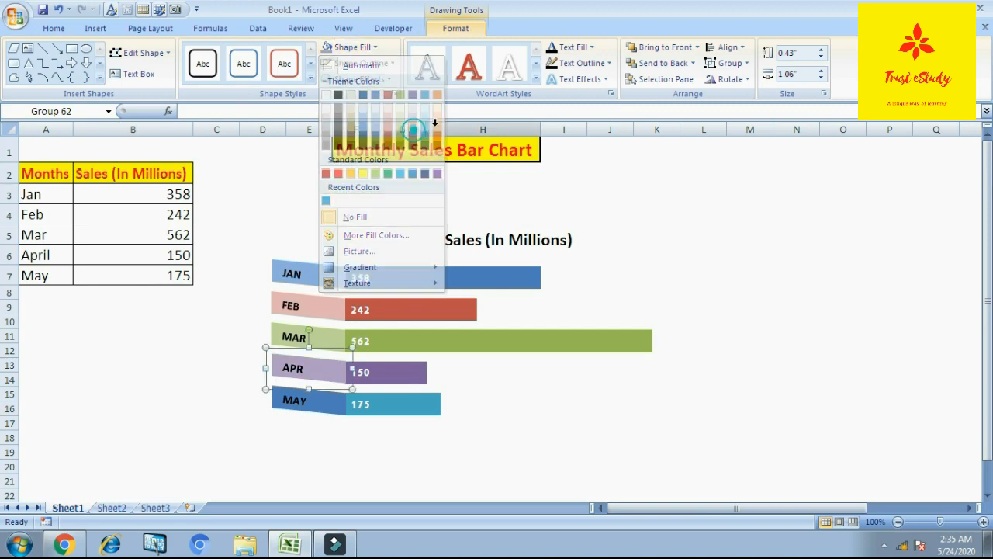
click(195, 363)
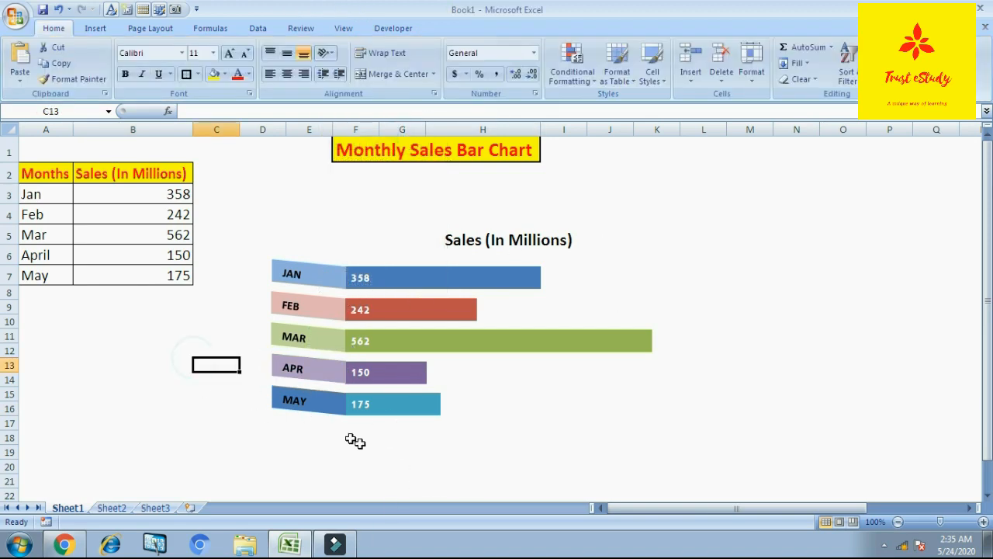
- Fill the MAY label group with a light aqua that matches the 175 bar
click(335, 405)
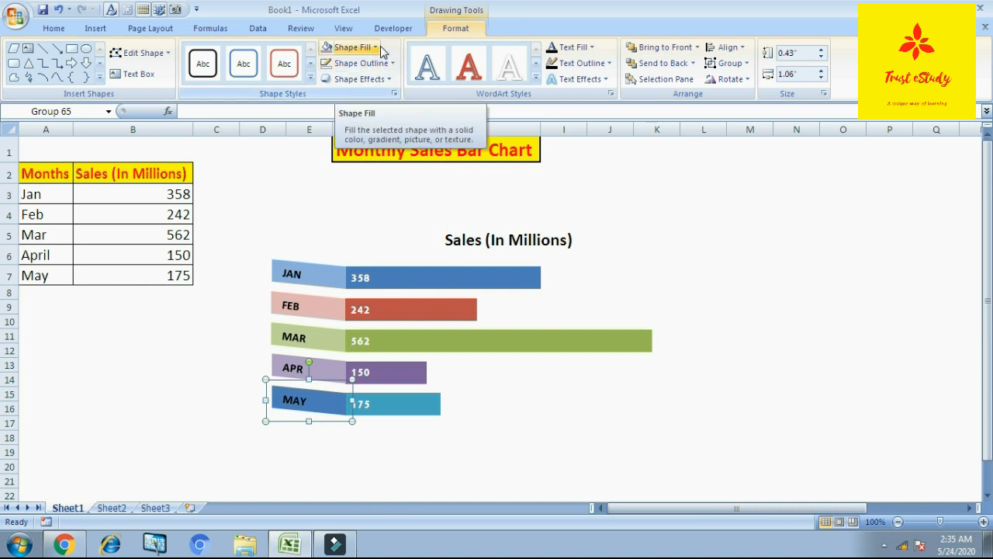
click(381, 48)
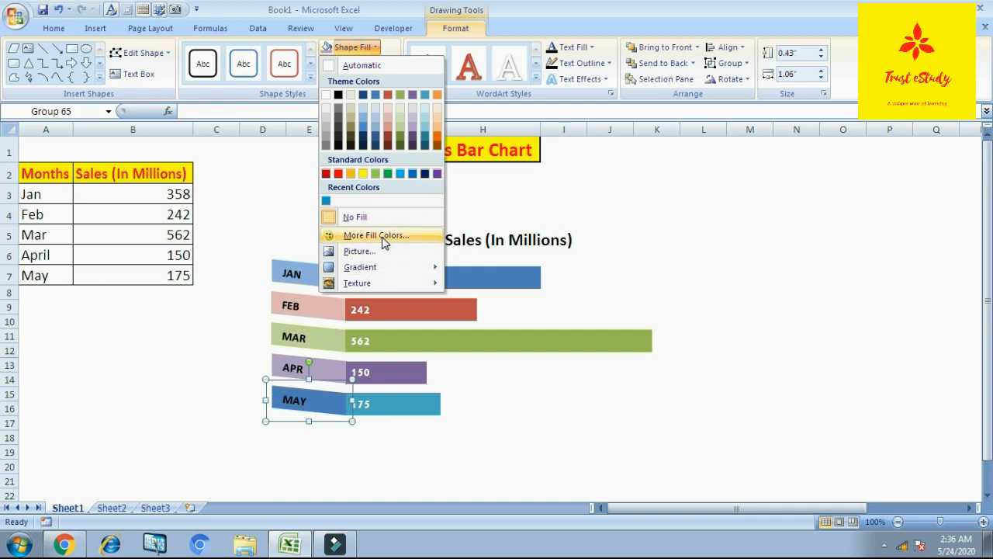
click(425, 124)
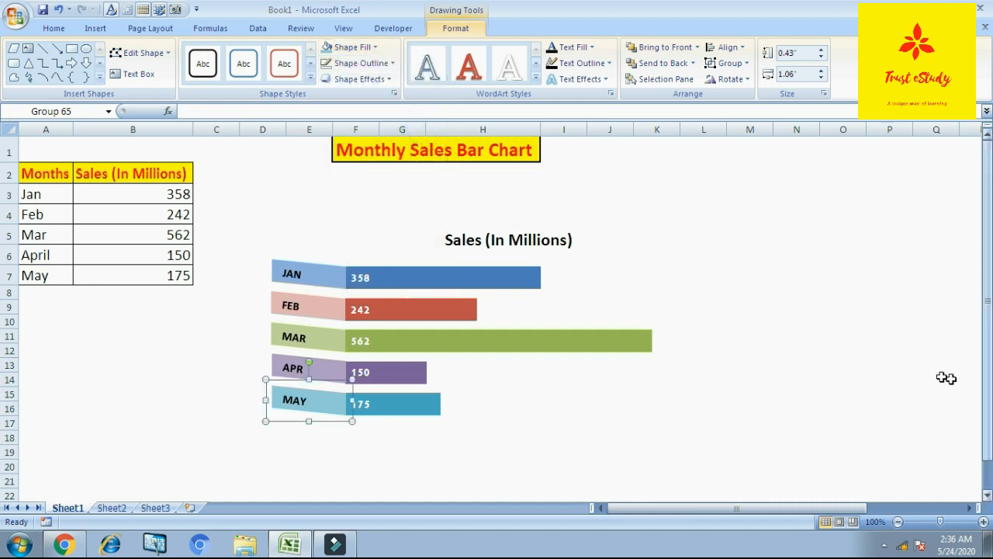
click(796, 320)
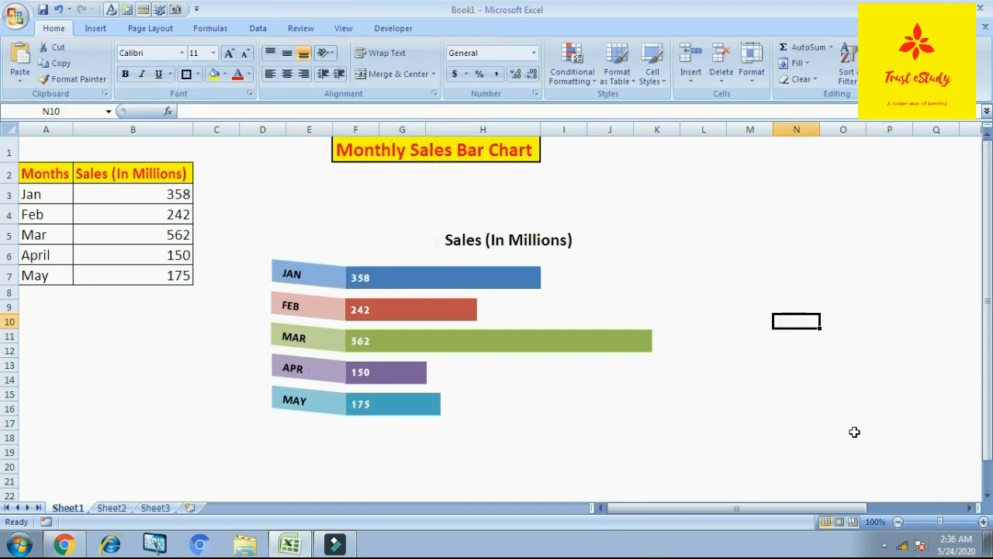